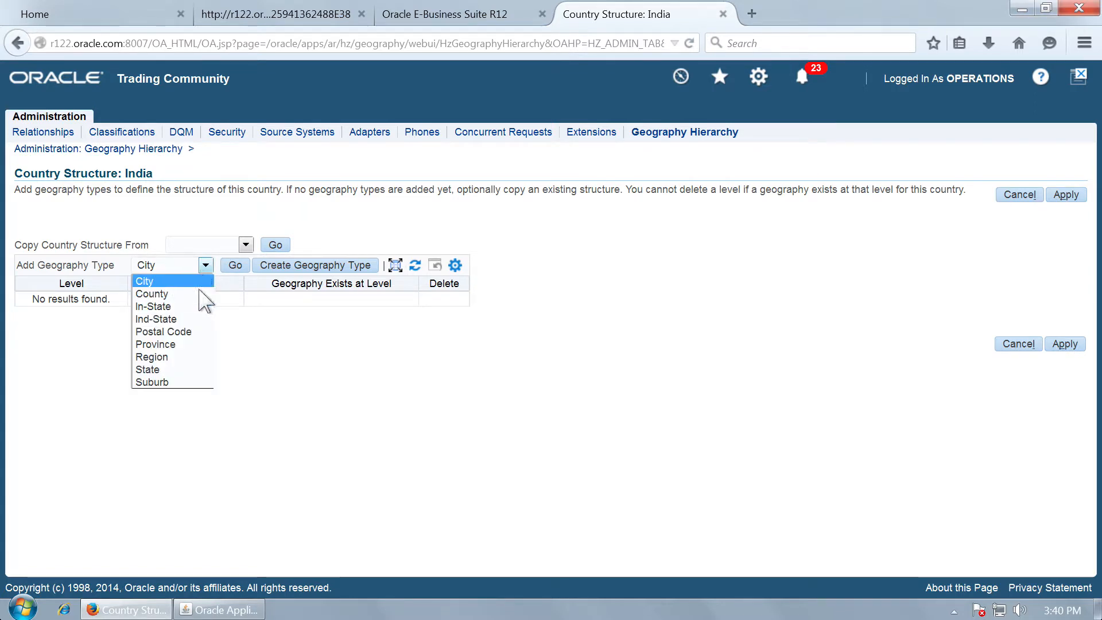
Step: Add State and City, in that order, as the first two geography levels of India's country structure
left_click(164, 370)
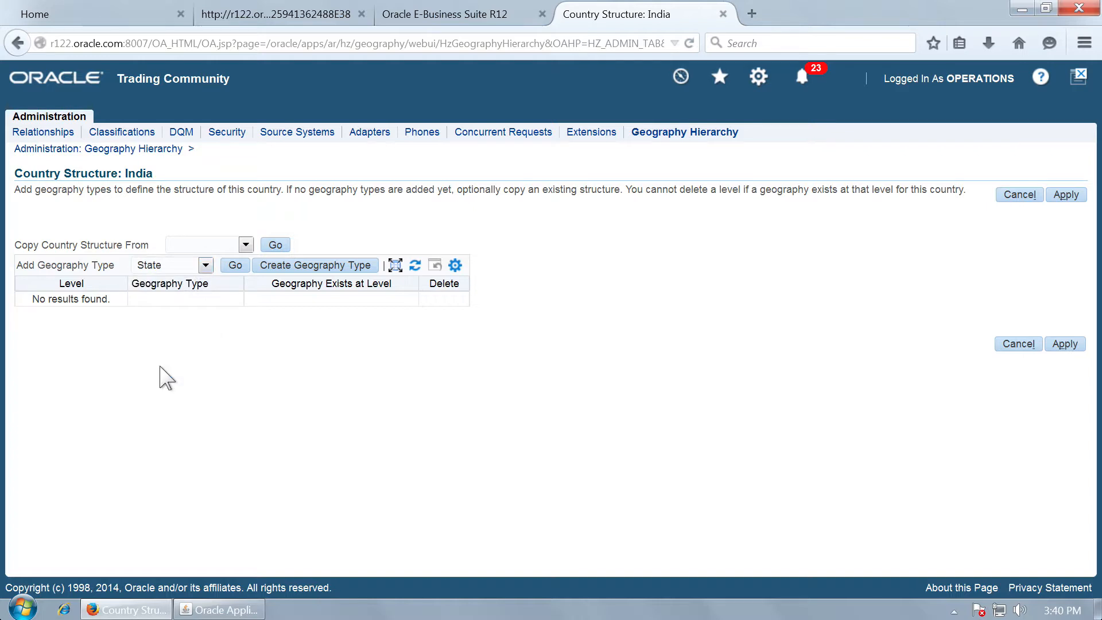
left_click(236, 266)
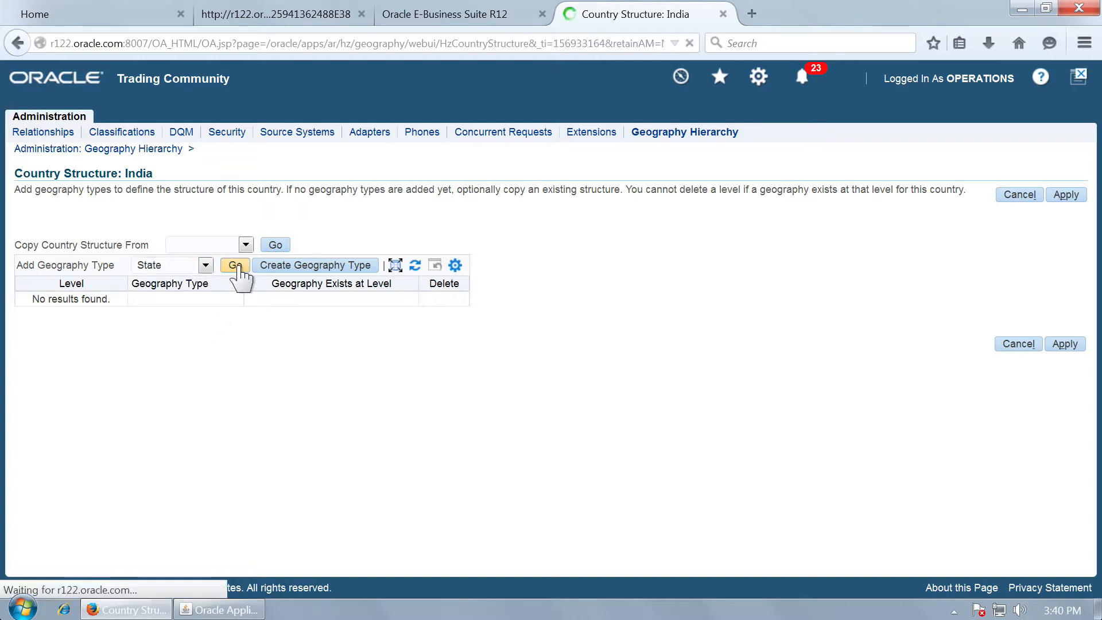
left_click(206, 265)
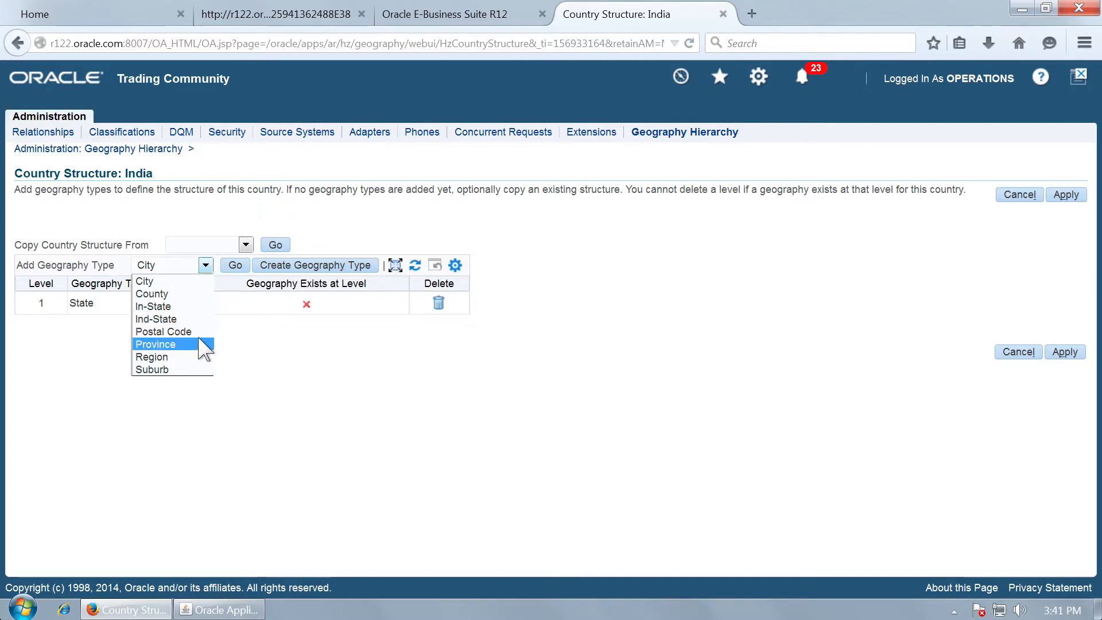
left_click(168, 284)
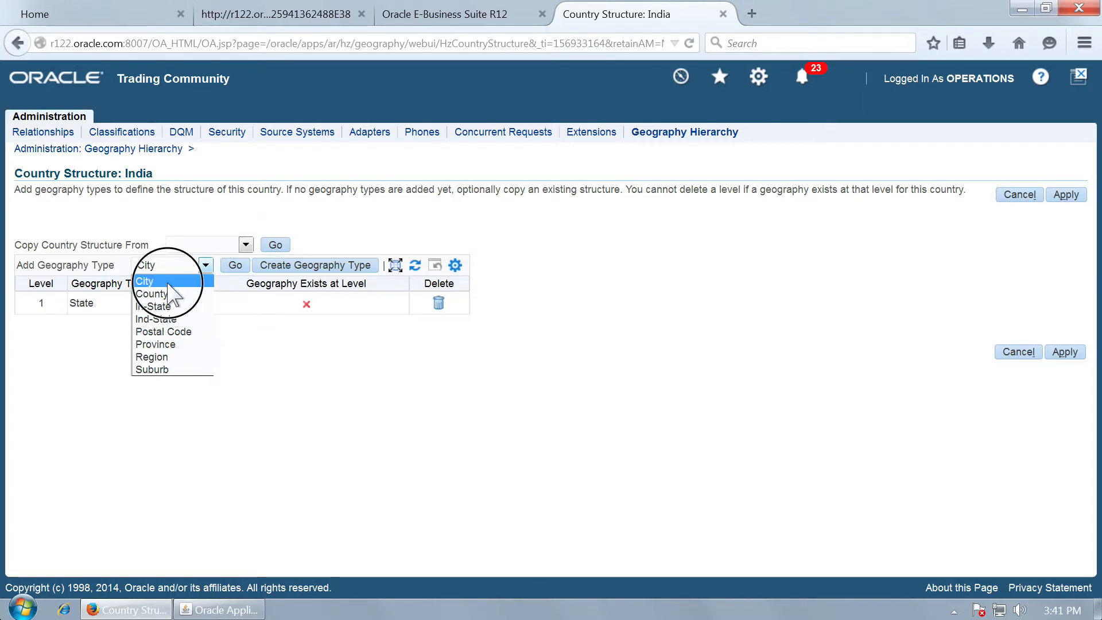
left_click(235, 267)
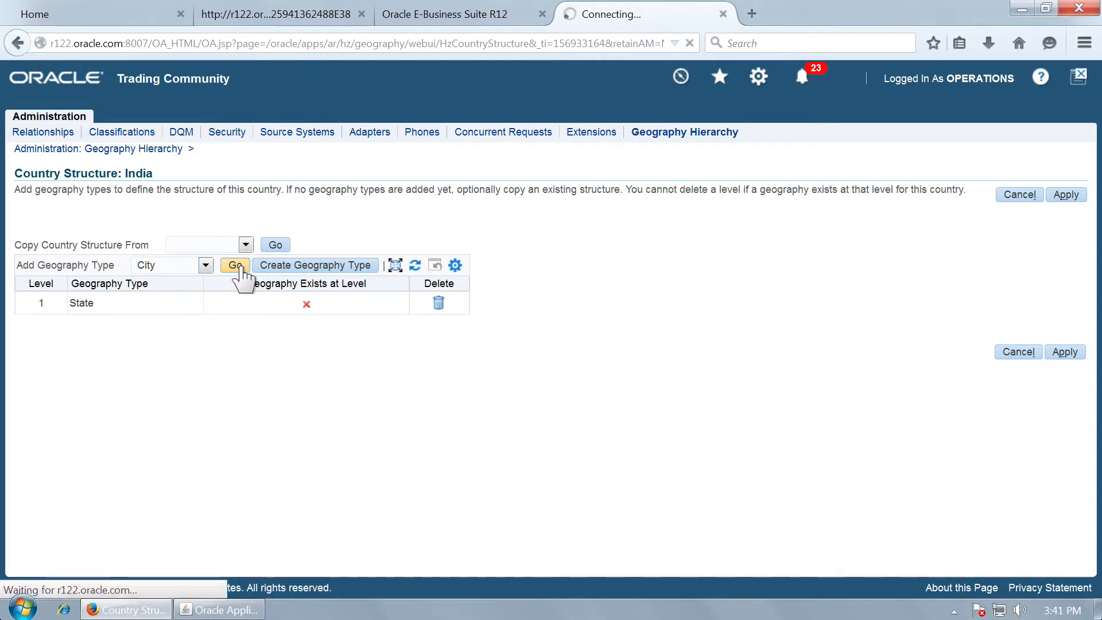
Step: Add Suburb and Postal Code, in that order, as the third and fourth levels of India's country structure
left_click(205, 265)
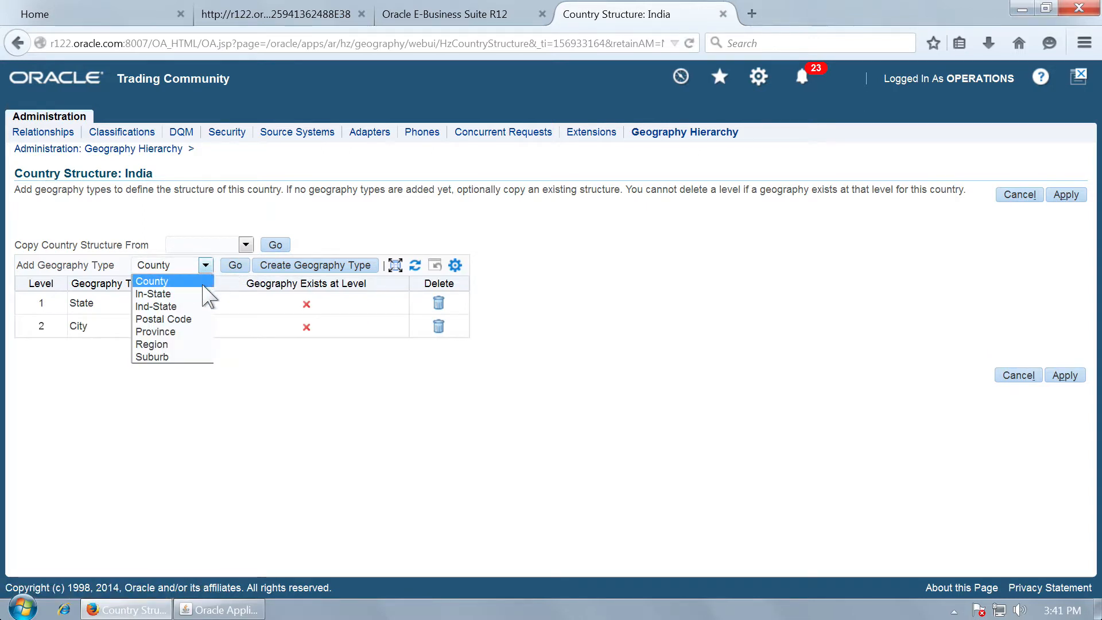
left_click(182, 358)
left_click(238, 268)
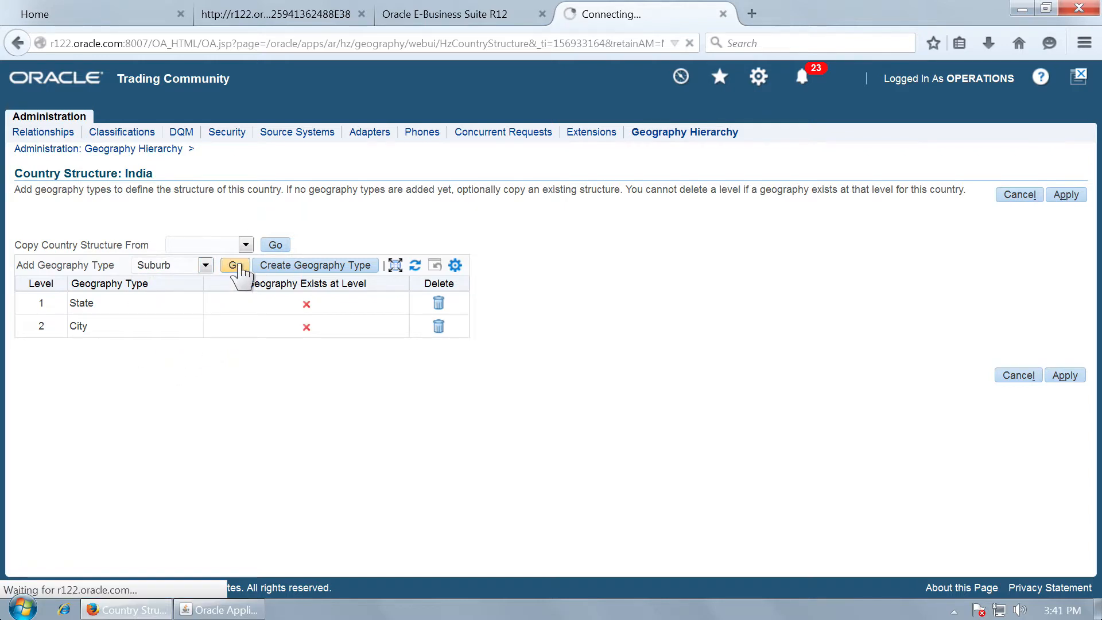
left_click(204, 266)
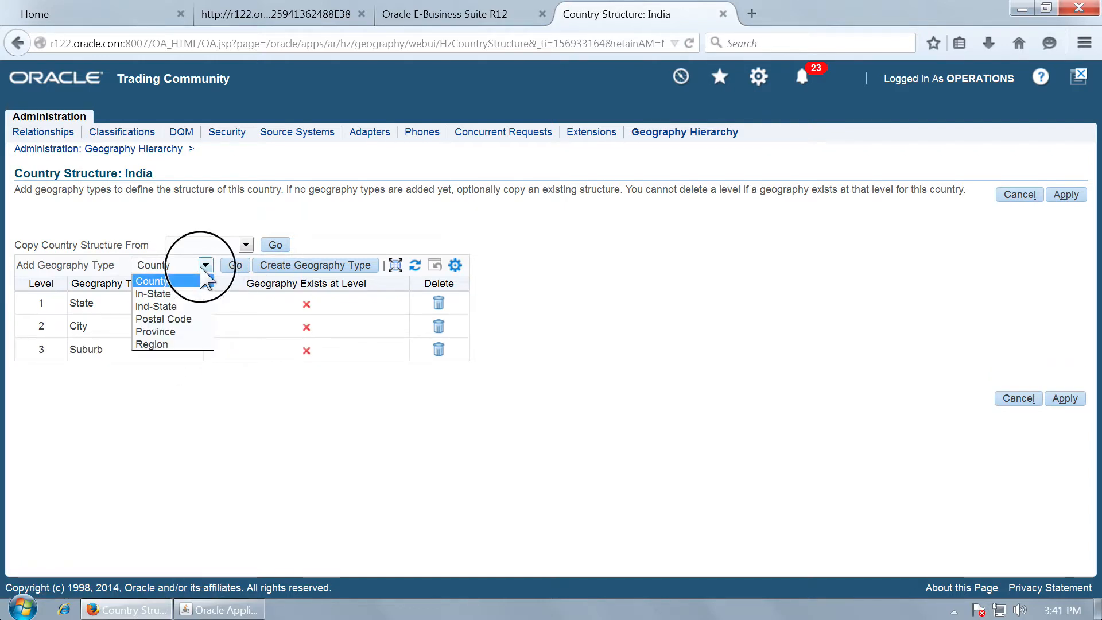
left_click(197, 319)
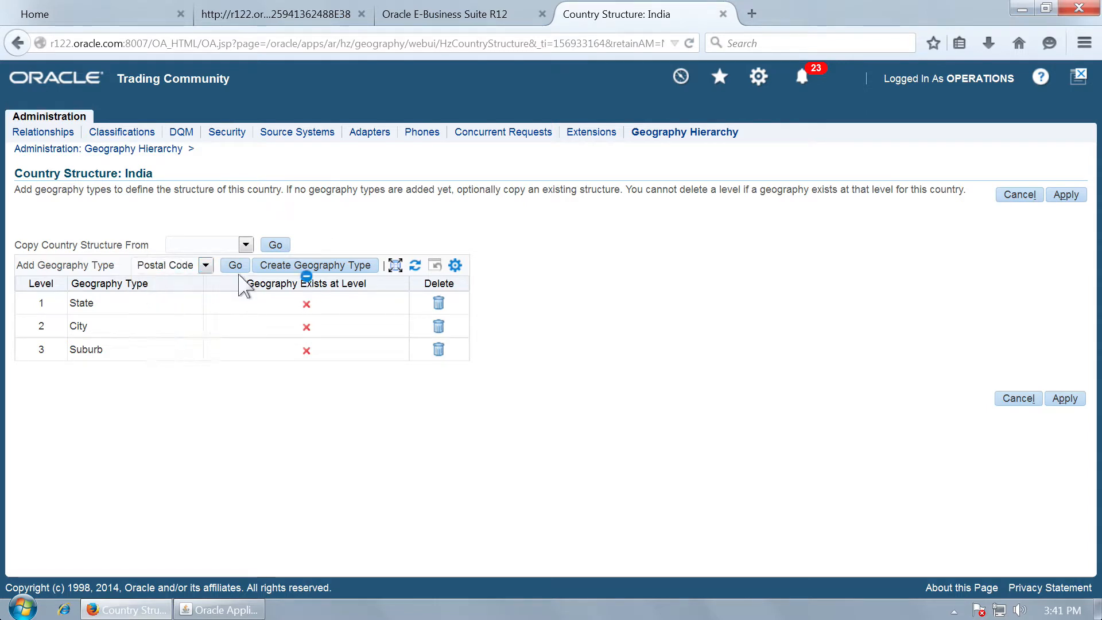
left_click(238, 267)
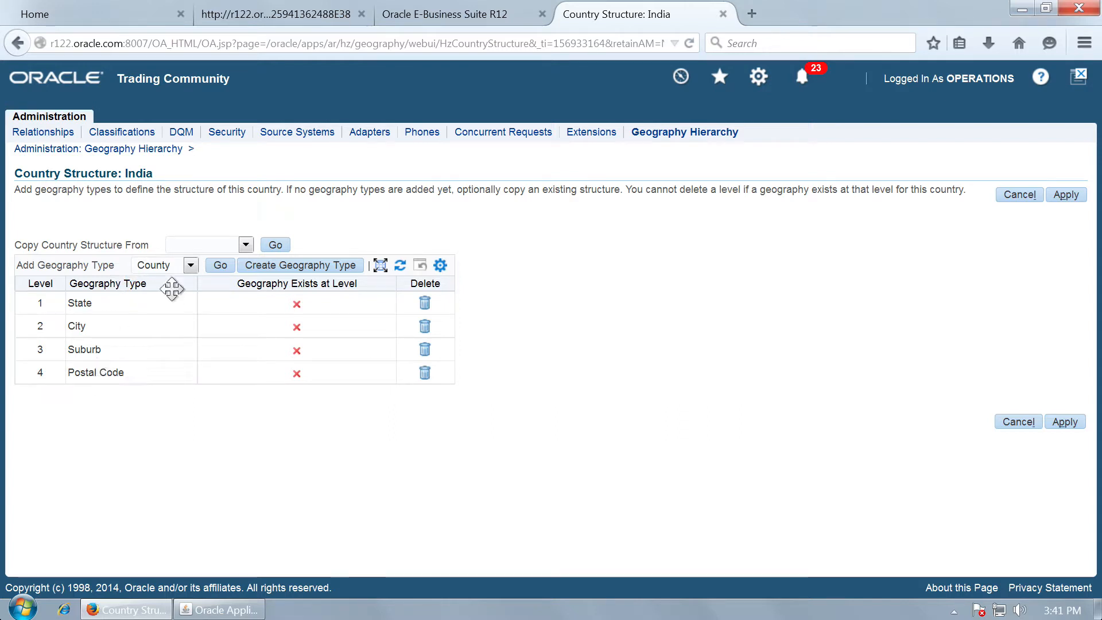
Step: Apply the four-level country structure for India
left_click(188, 264)
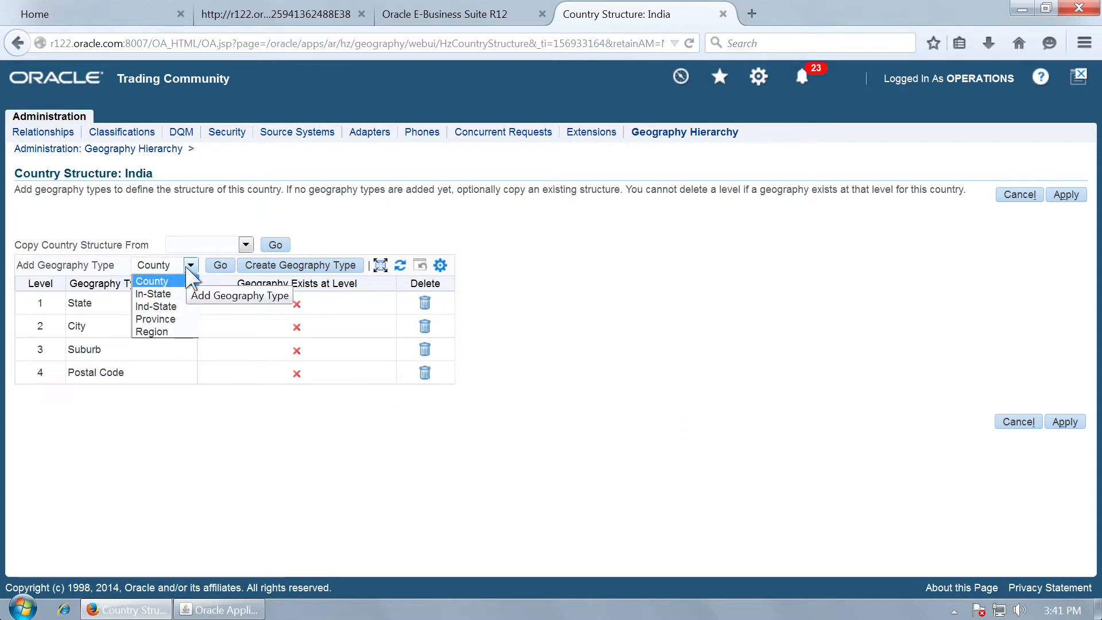
left_click(191, 216)
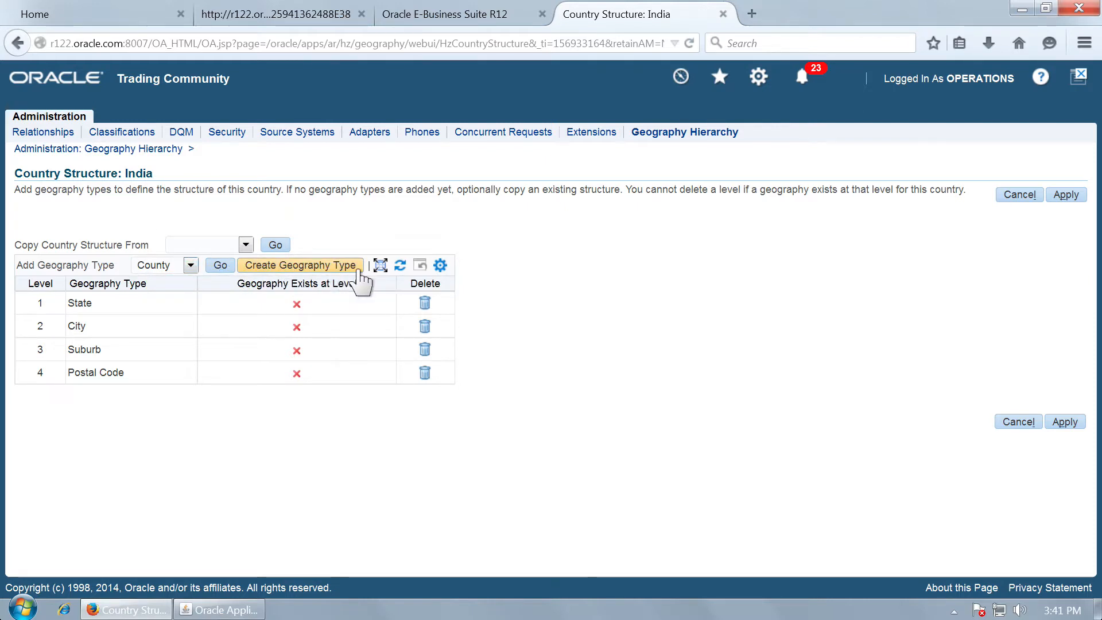
left_click(1065, 195)
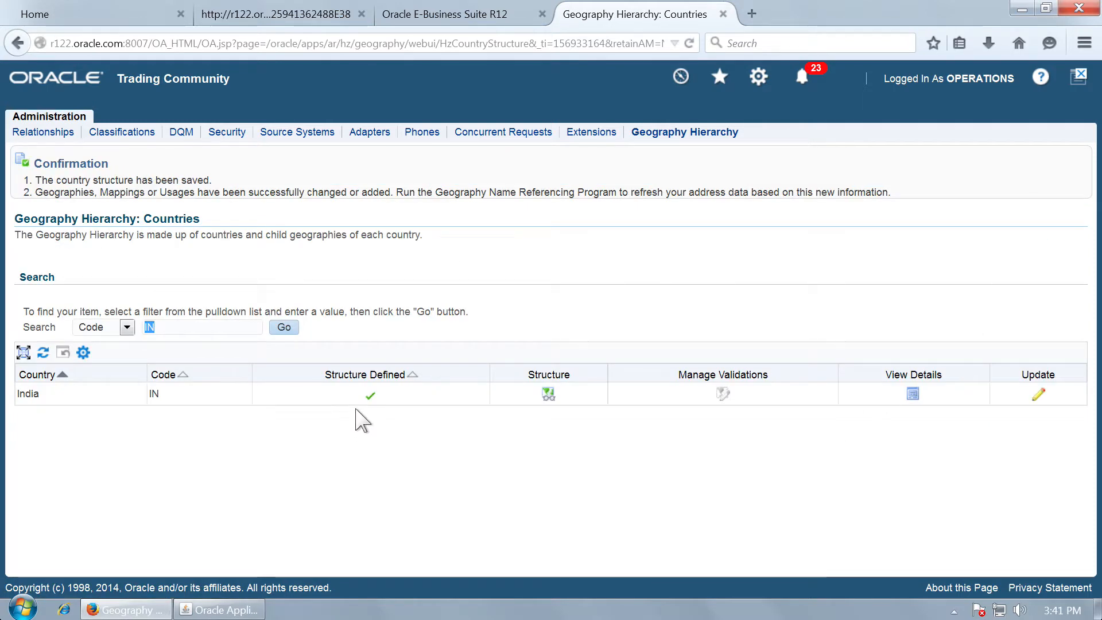
Step: Open the state-level details for India and add blank rows for new geographies
left_click(918, 398)
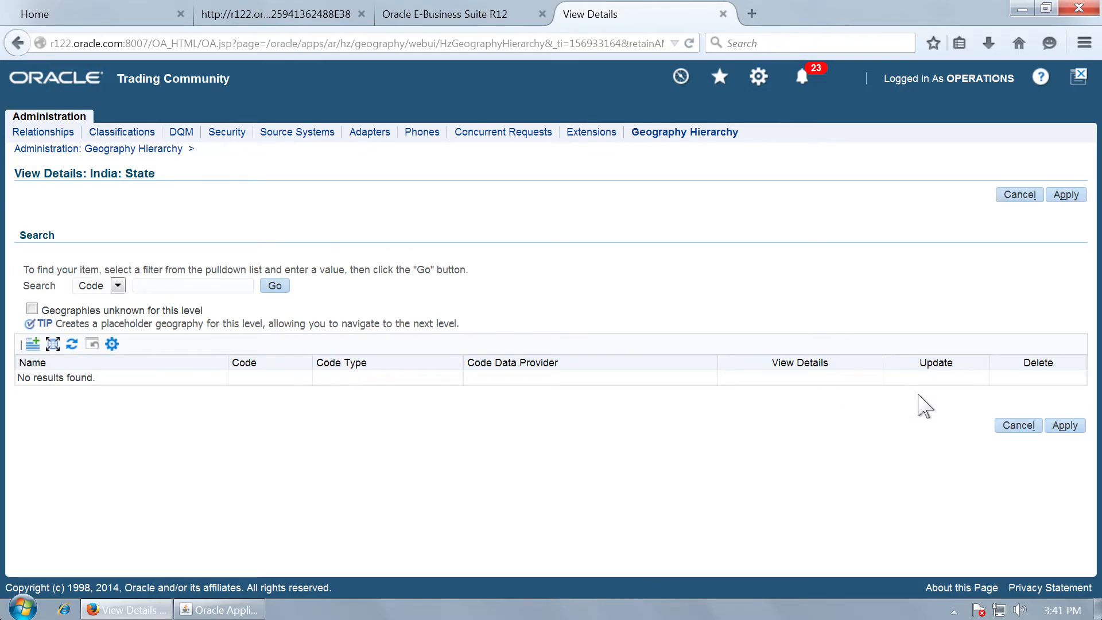
key("ctrl+Left")
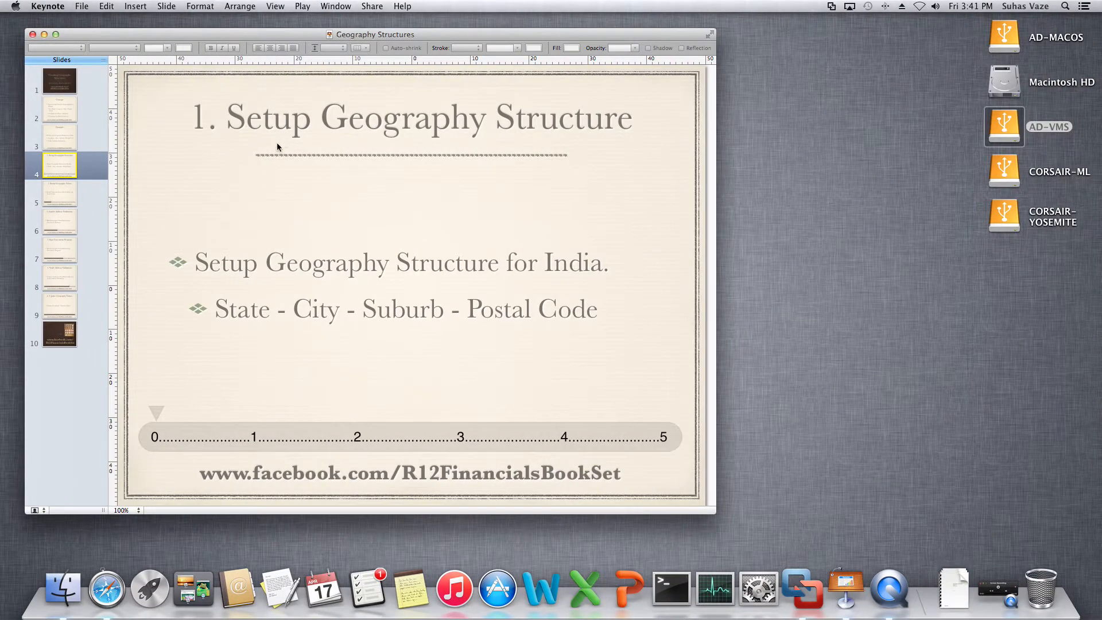
left_click(58, 198)
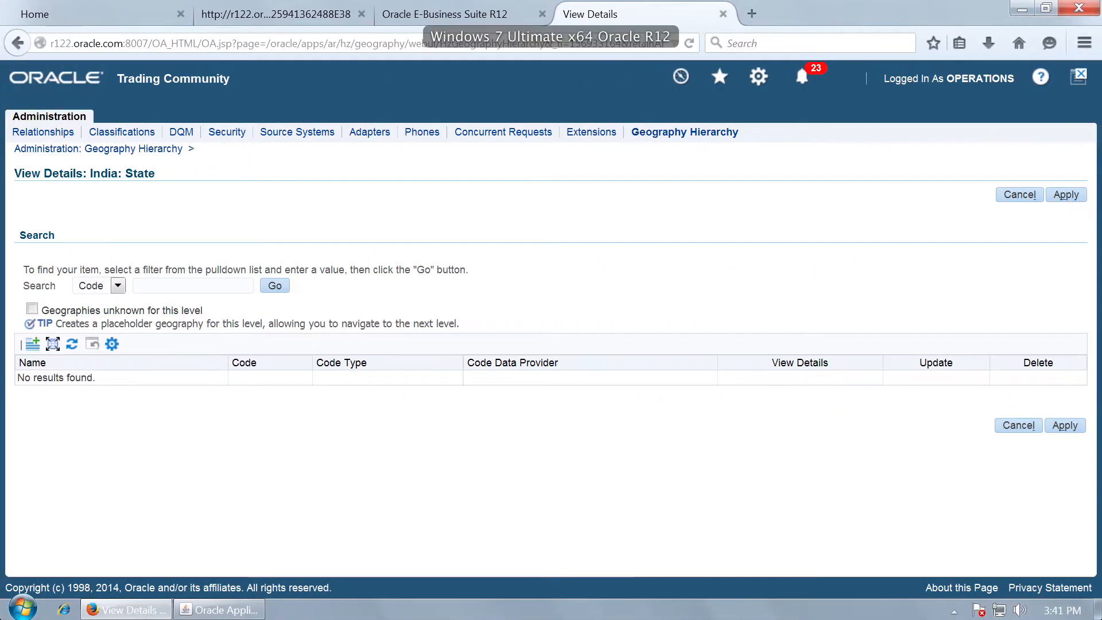
left_click(34, 344)
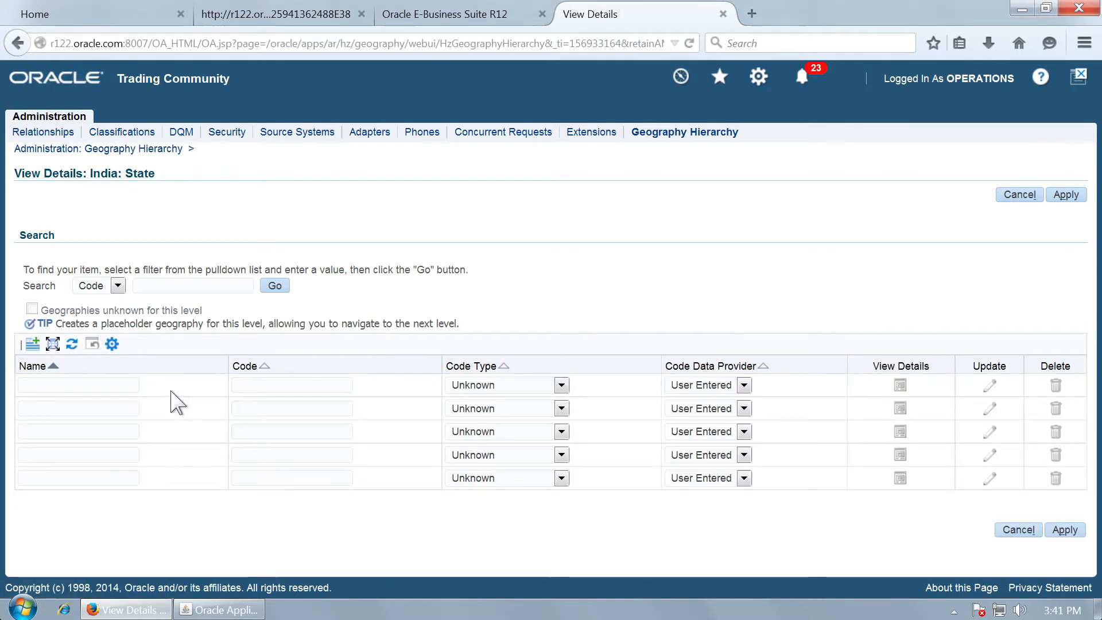
Step: Enter and apply a state with name and code MH, code type Tax Geography Code and data provider User Entered
type("MH")
key("Tab")
type("MH")
key("Tab")
left_click(470, 384)
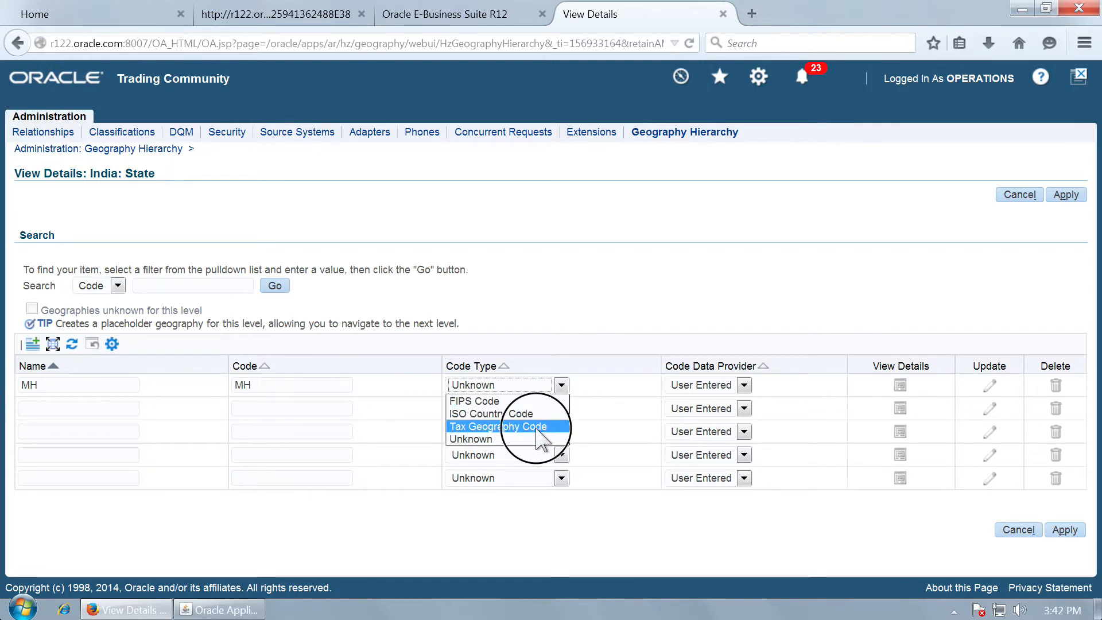
left_click(540, 429)
left_click(692, 386)
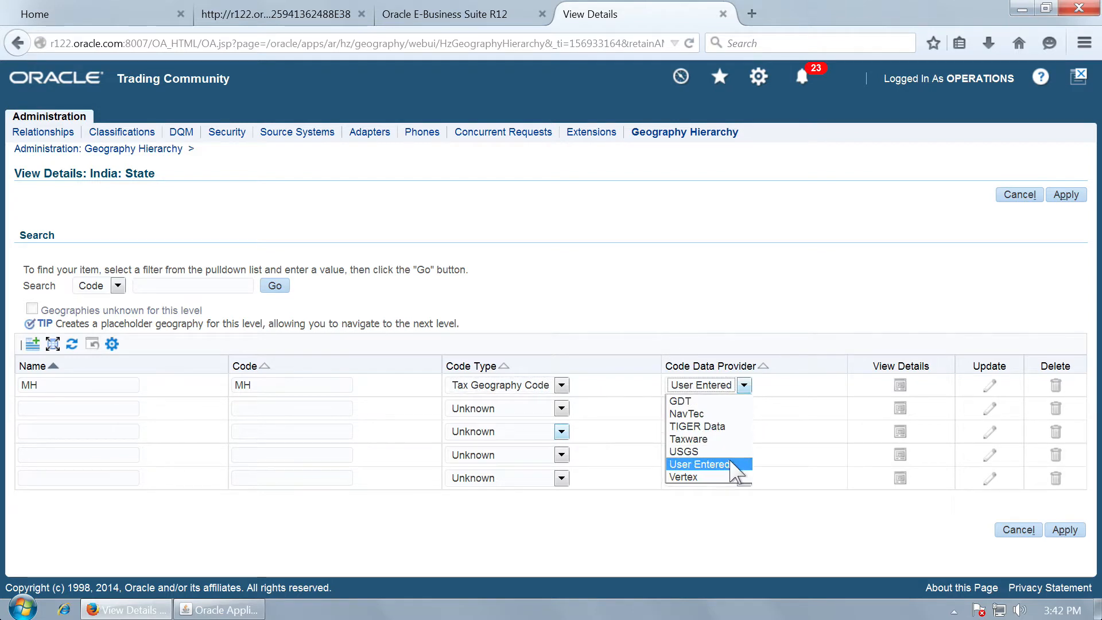
left_click(735, 466)
left_click(1073, 195)
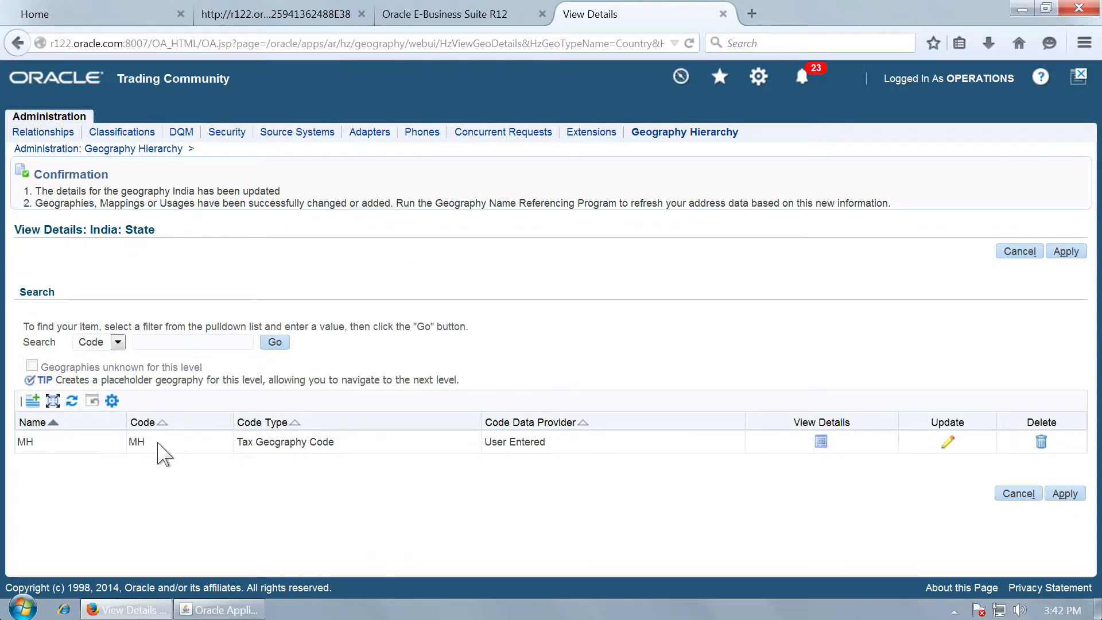
Step: Under state MH, add and apply city PUNE with code PUNE, code type Tax Geography Code and data provider User Entered
left_click(822, 442)
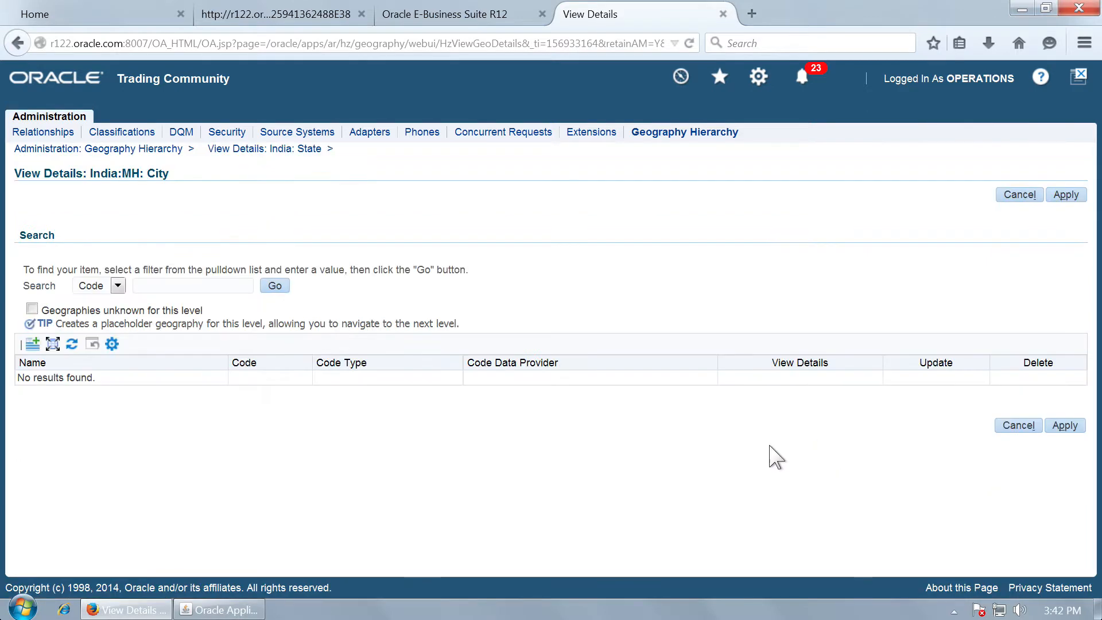
left_click(33, 344)
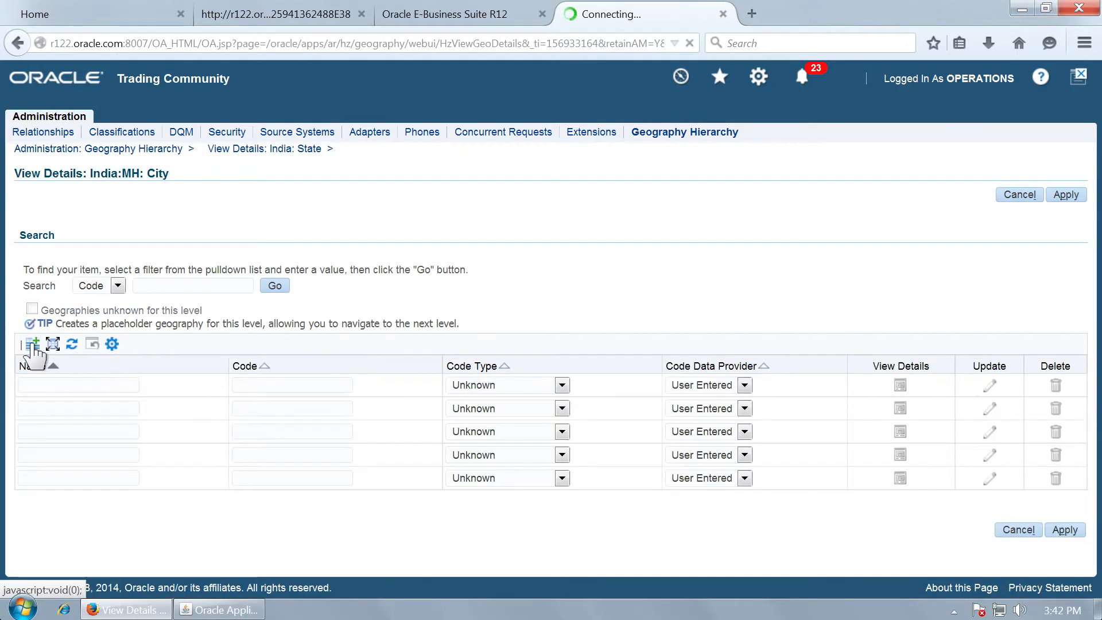
type("PUNE")
key("Tab")
type("PUNE")
key("Tab")
left_click(562, 384)
left_click(534, 428)
left_click(692, 390)
left_click(703, 466)
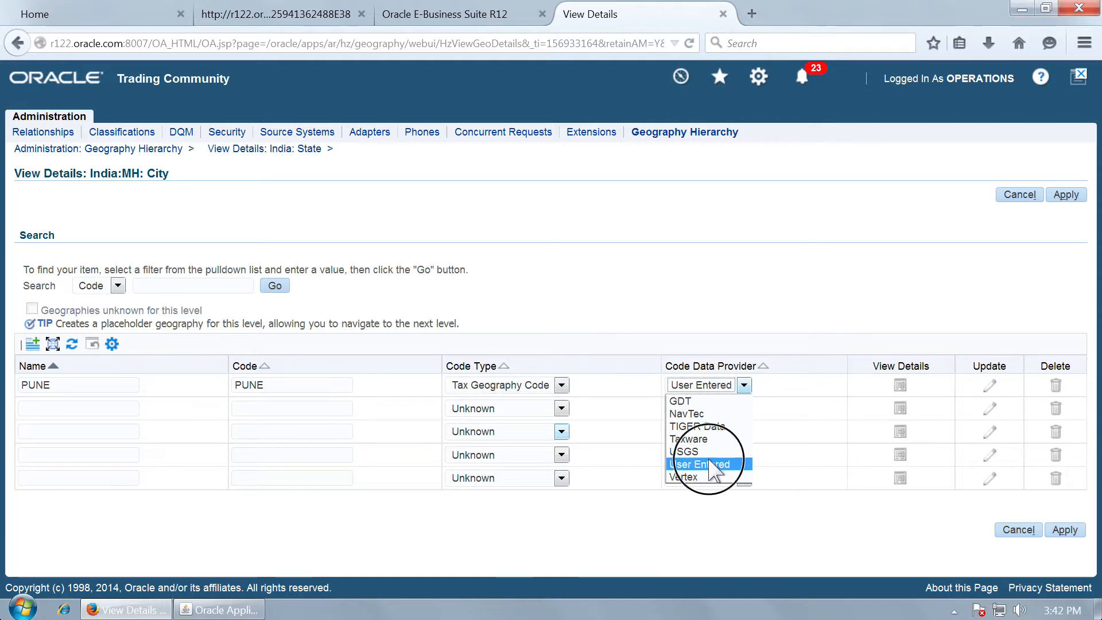
left_click(1065, 195)
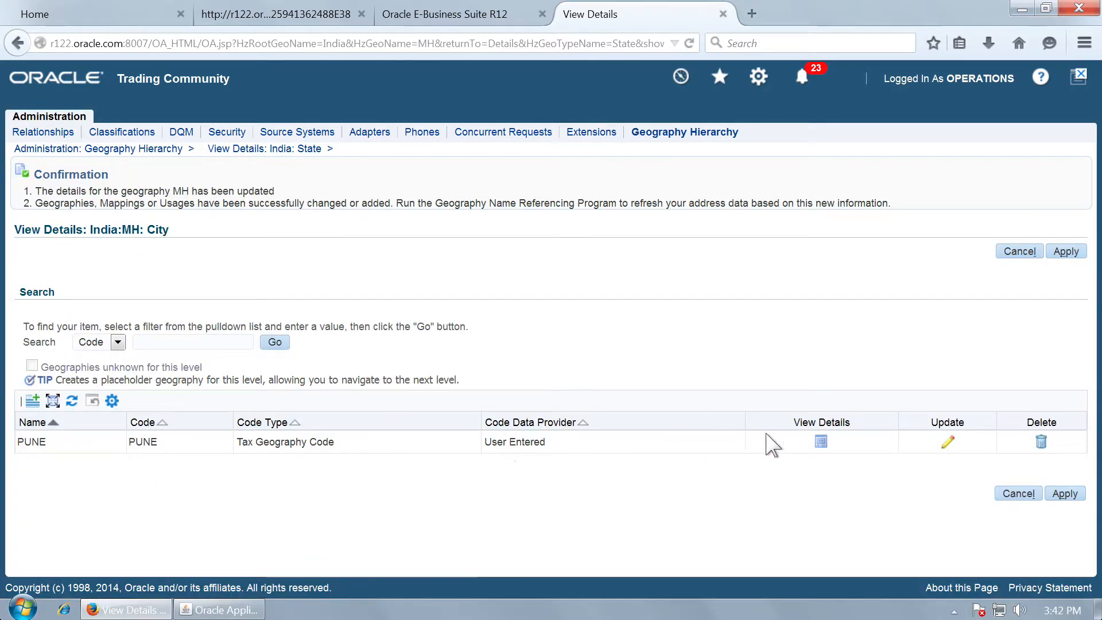
Step: Under city PUNE, add and apply suburb KOTHRUD with code KOTHRUD, code type Tax Geography Code and data provider User Entered
left_click(821, 442)
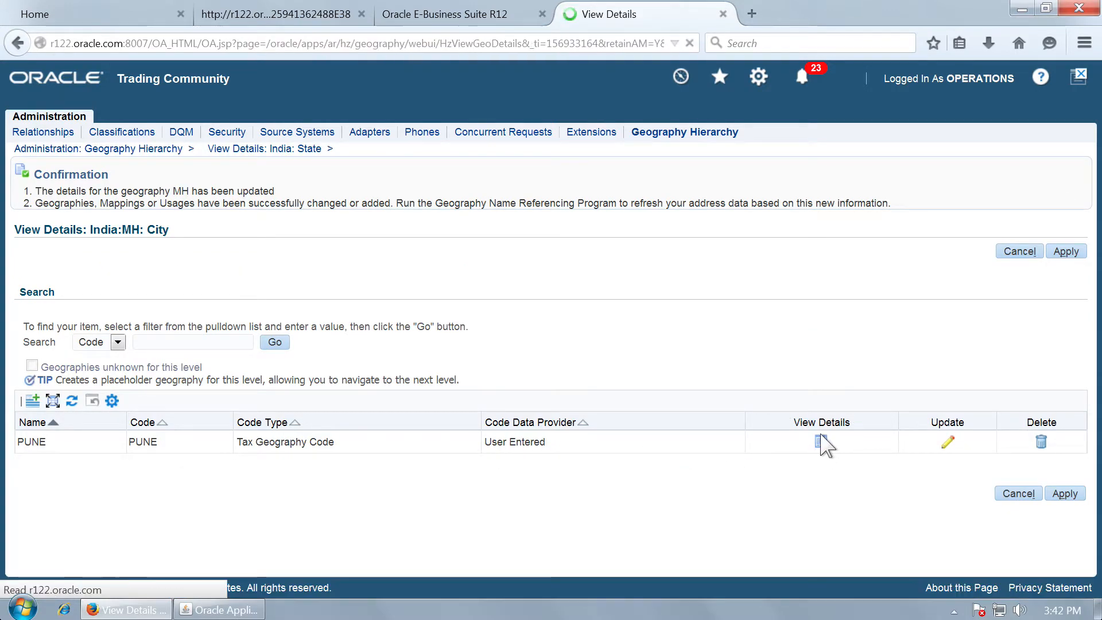
left_click(37, 345)
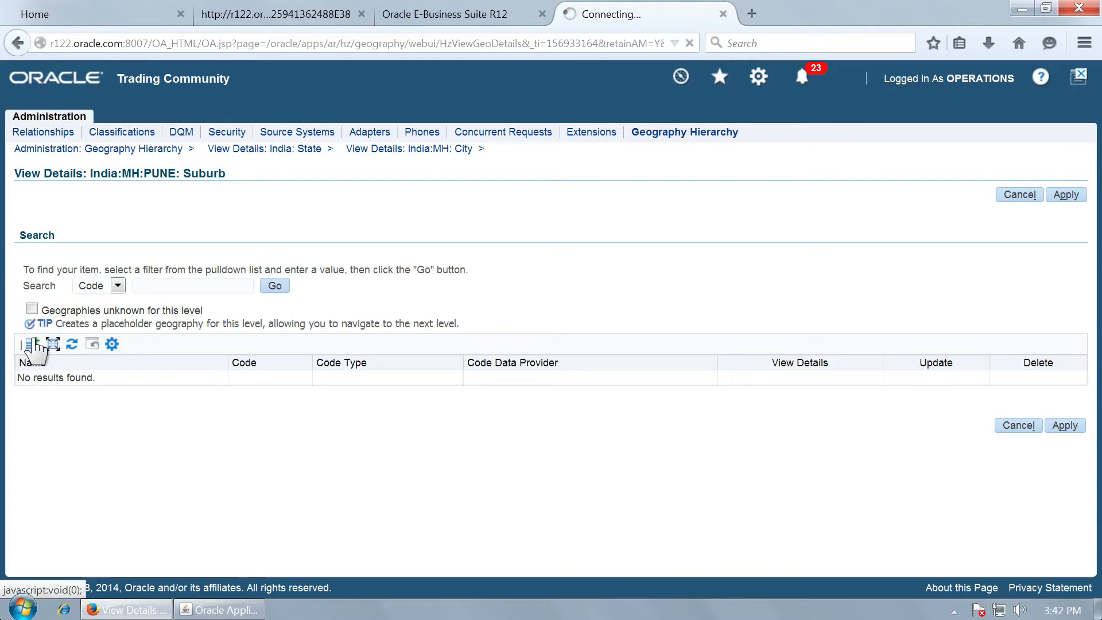
type("KOTHRUD")
key("Tab")
type("KOTHRUD")
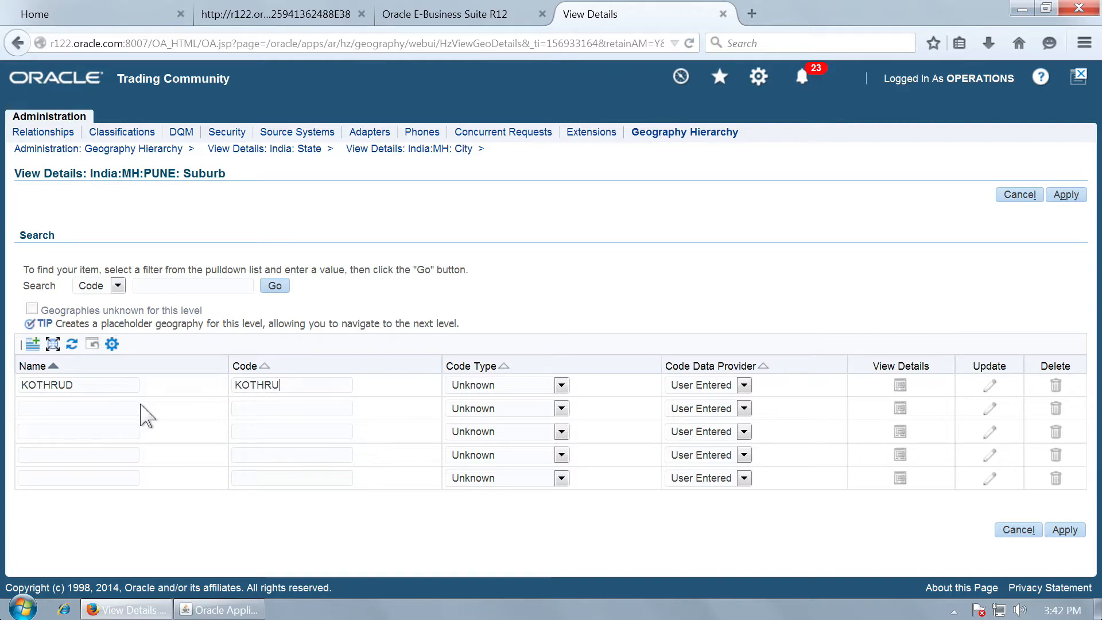
left_click(494, 384)
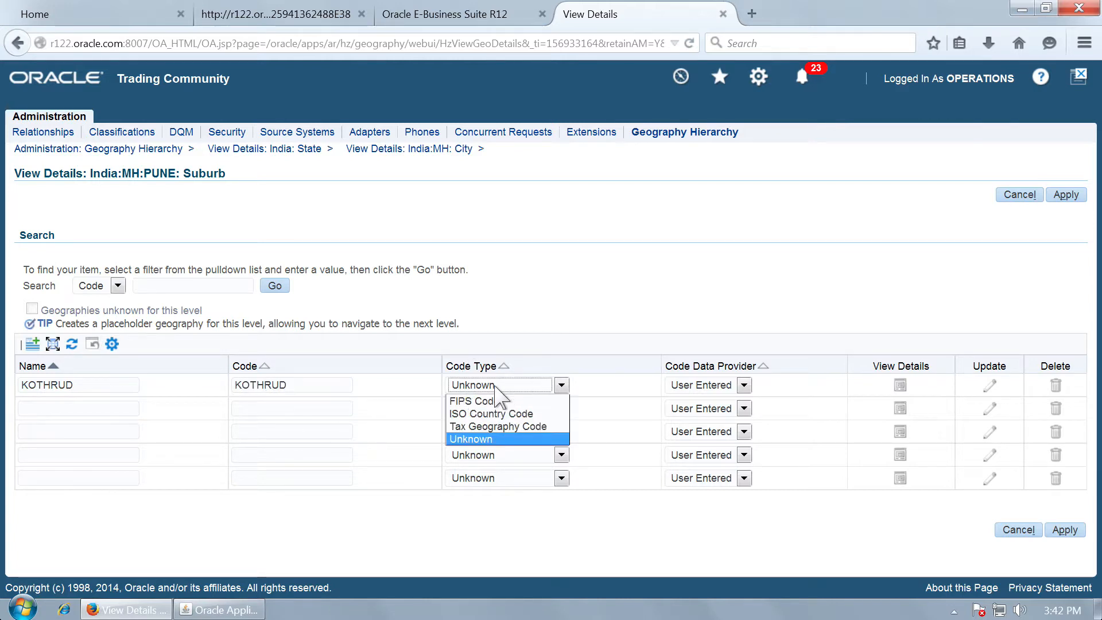
left_click(520, 428)
left_click(701, 385)
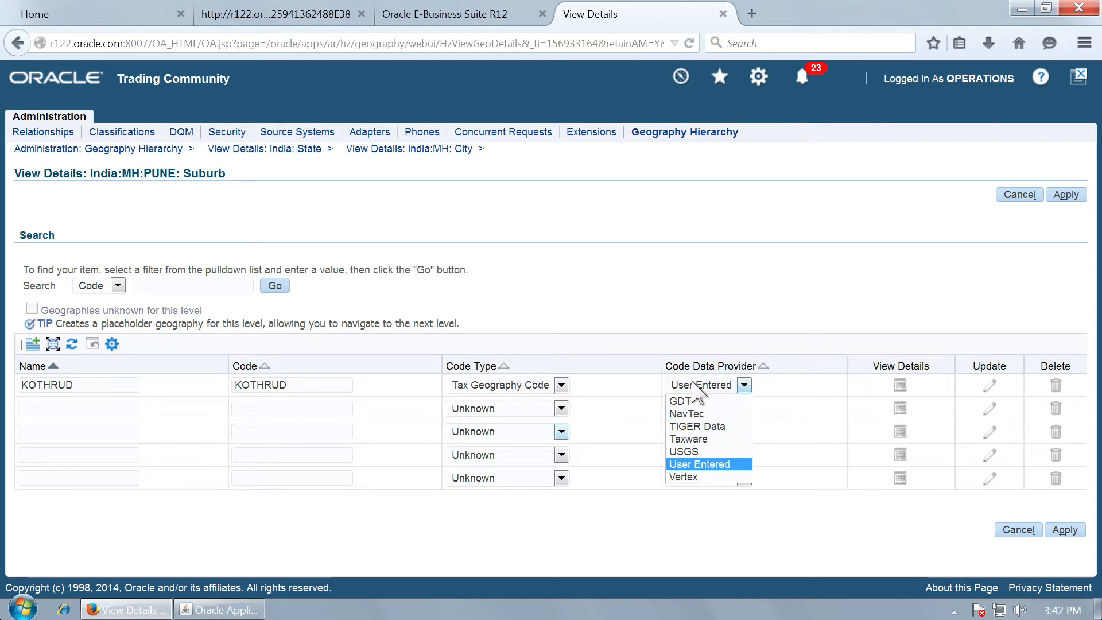
left_click(718, 461)
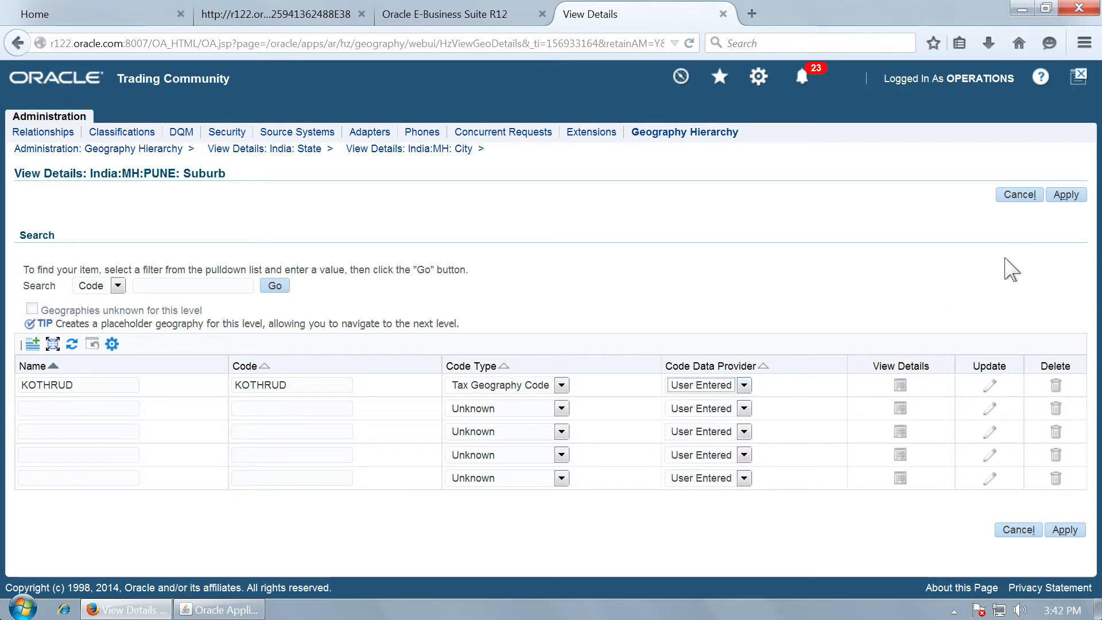
left_click(1065, 195)
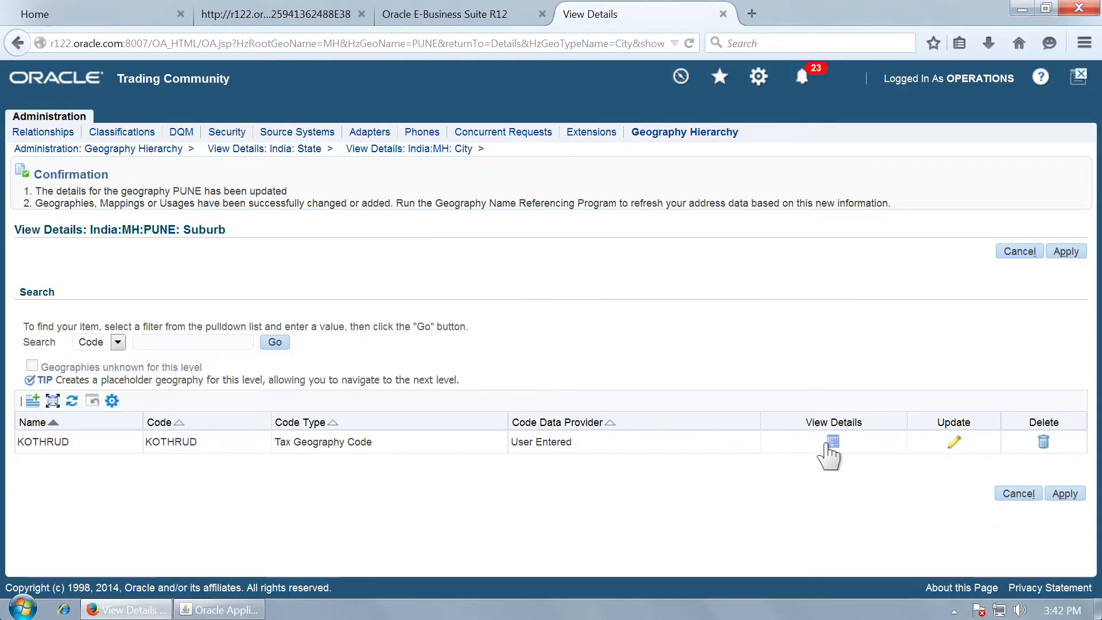
Step: Under suburb KOTHRUD, add and apply postal code 411038 with code 411038, code type Tax Geography Code and data provider User Entered
left_click(829, 446)
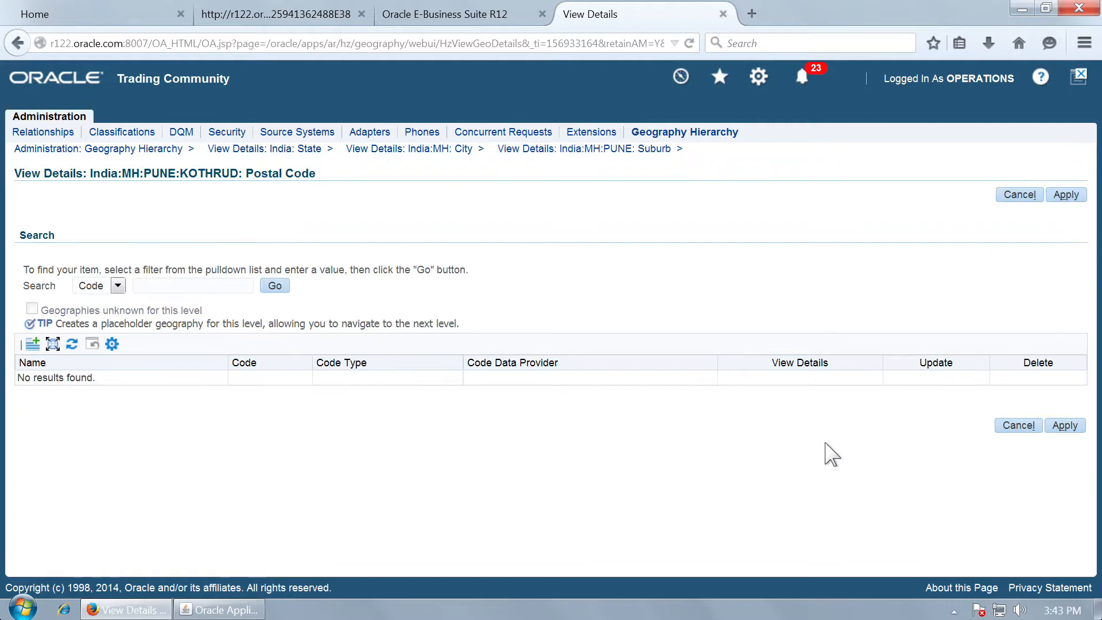
left_click(32, 344)
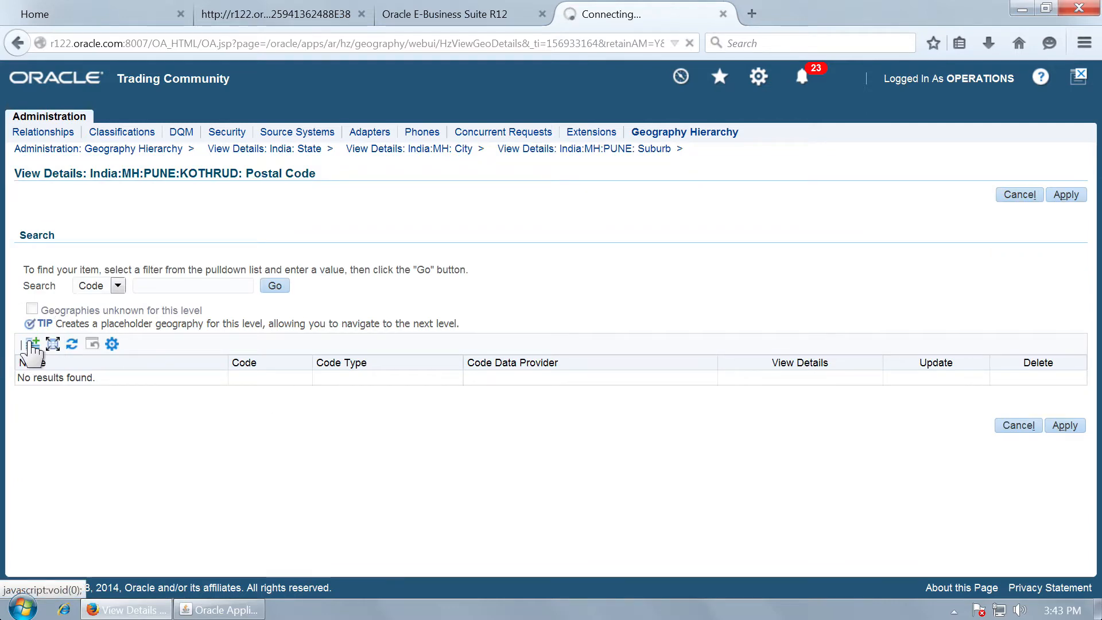
type("411038")
key("Tab")
type("411038")
key("Tab")
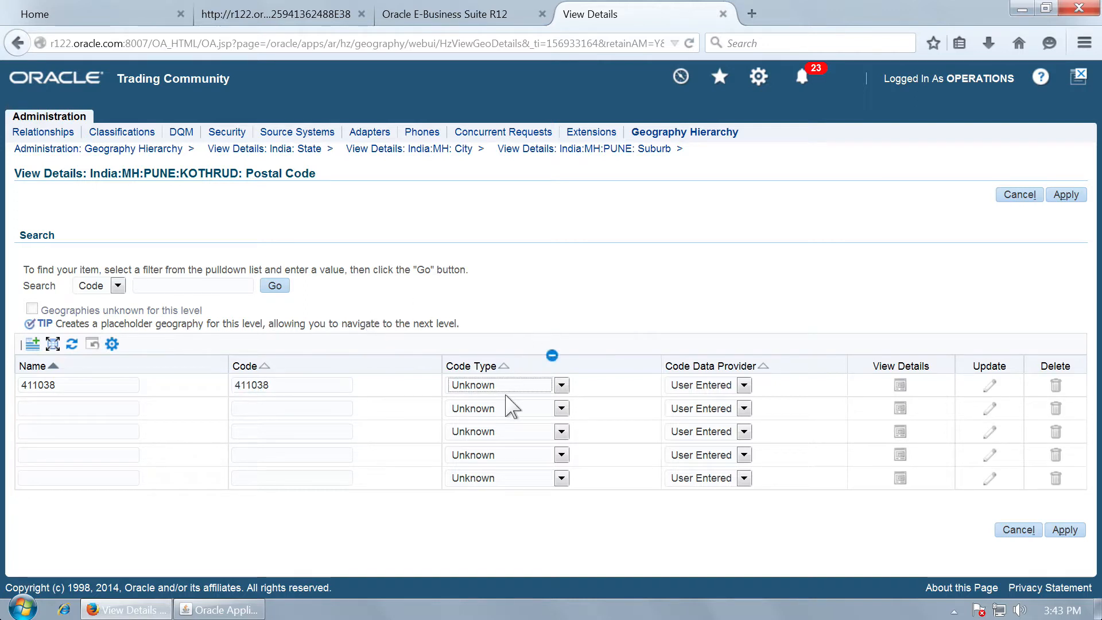
left_click(505, 389)
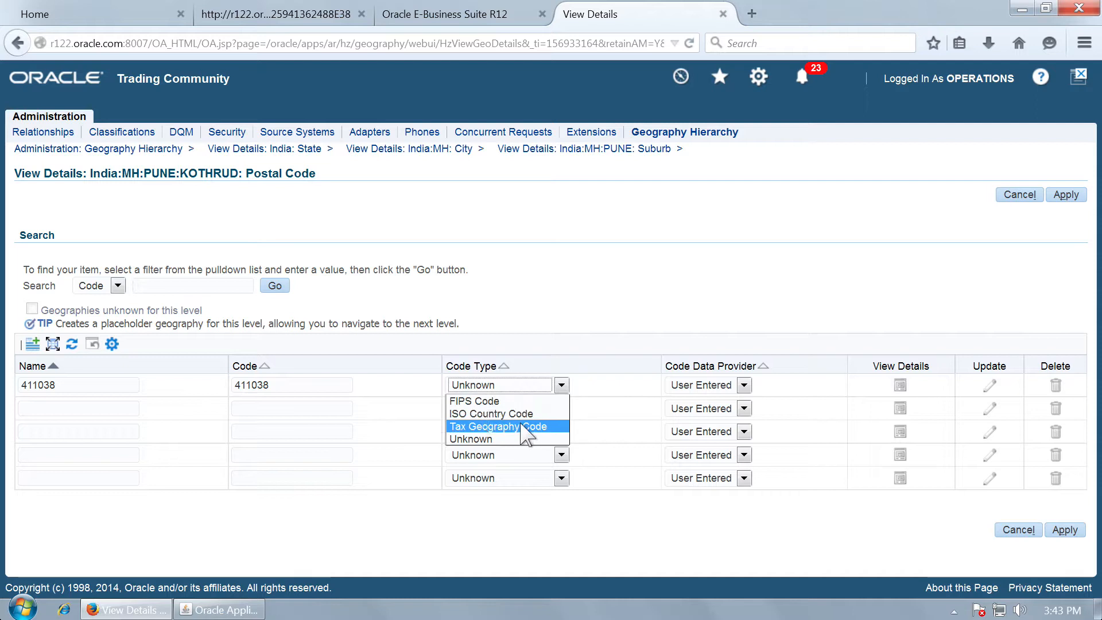
left_click(516, 423)
left_click(717, 386)
left_click(720, 390)
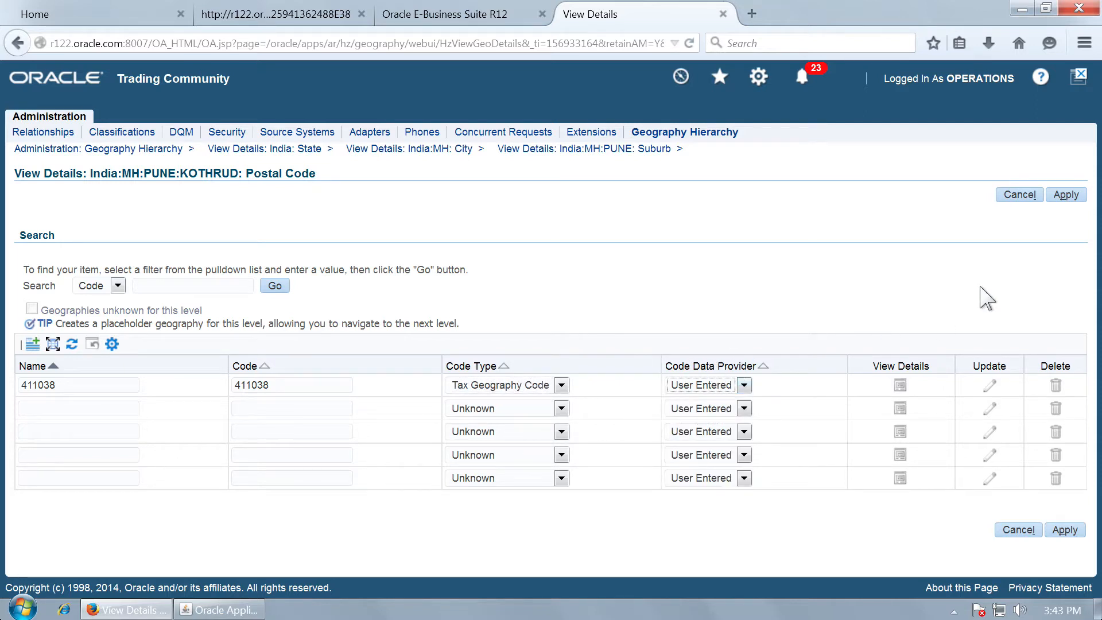
left_click(1067, 196)
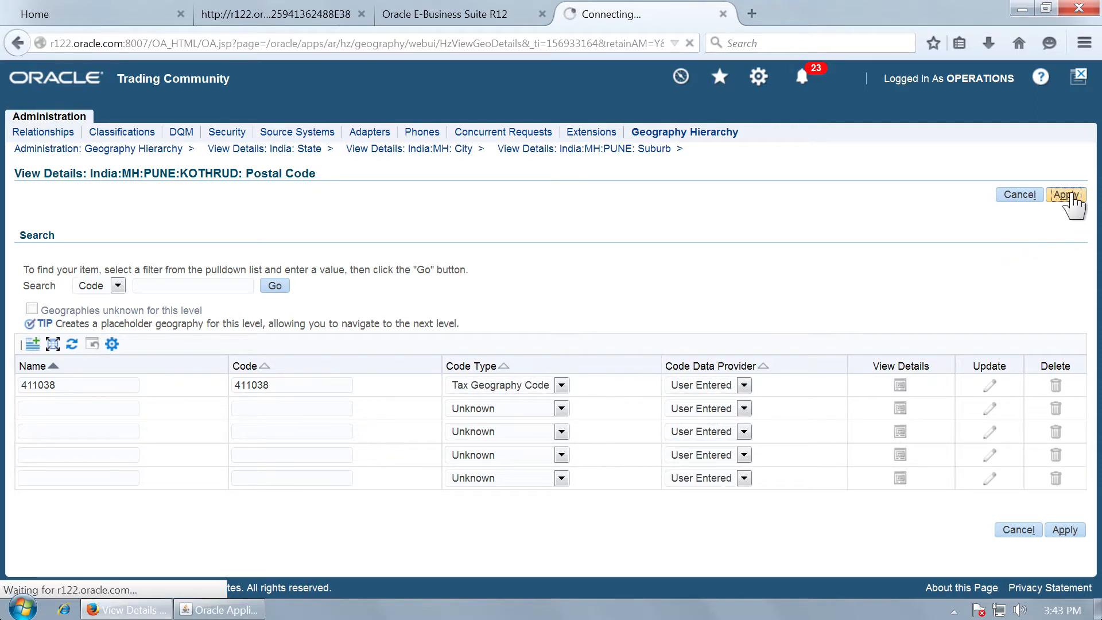
left_click(1066, 250)
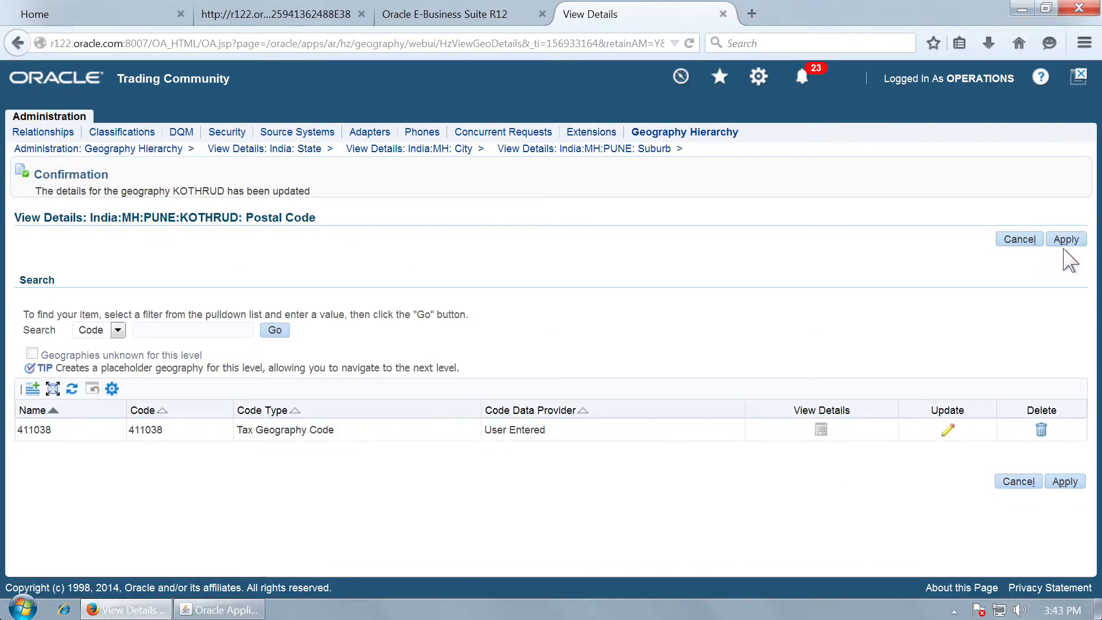
left_click(1066, 240)
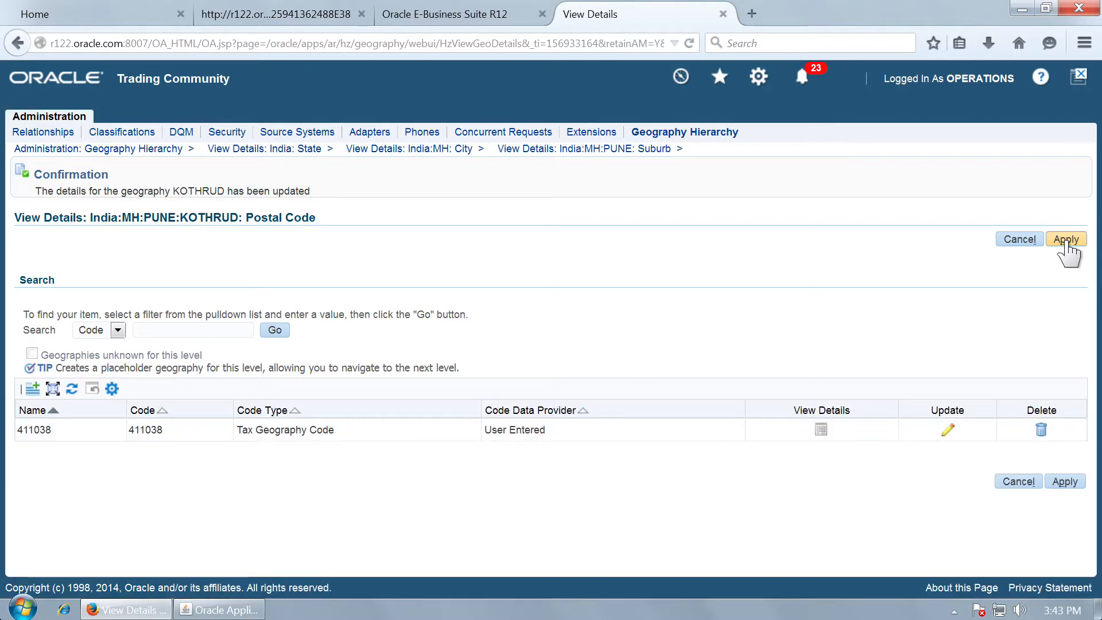
Step: Return to the country list and check in India's country structure whether geographies exist at each level
left_click(1019, 240)
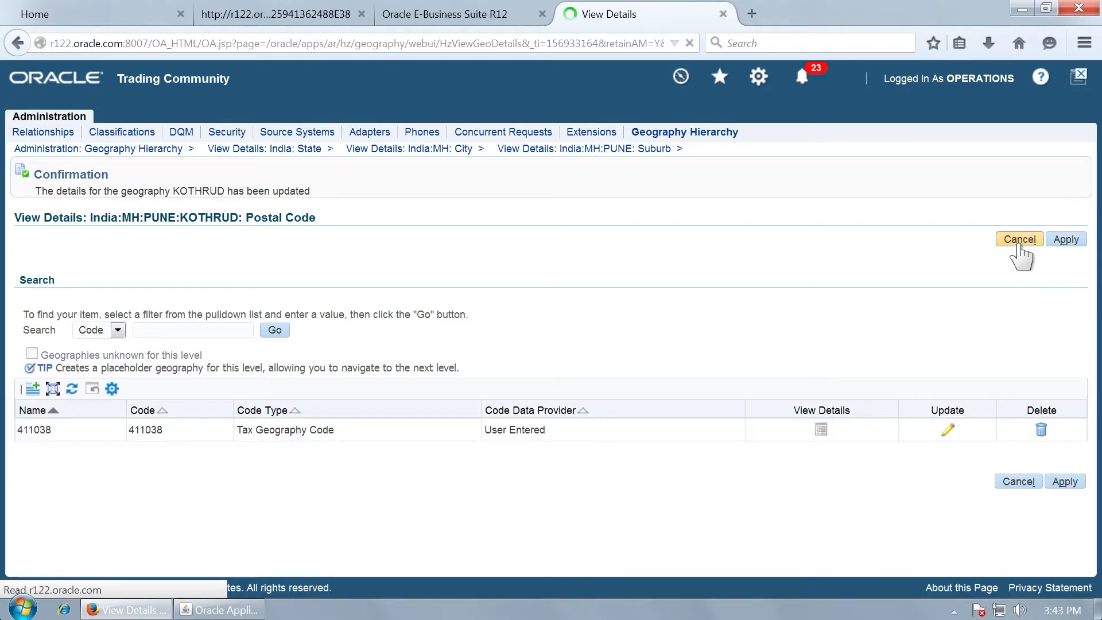
left_click(1019, 195)
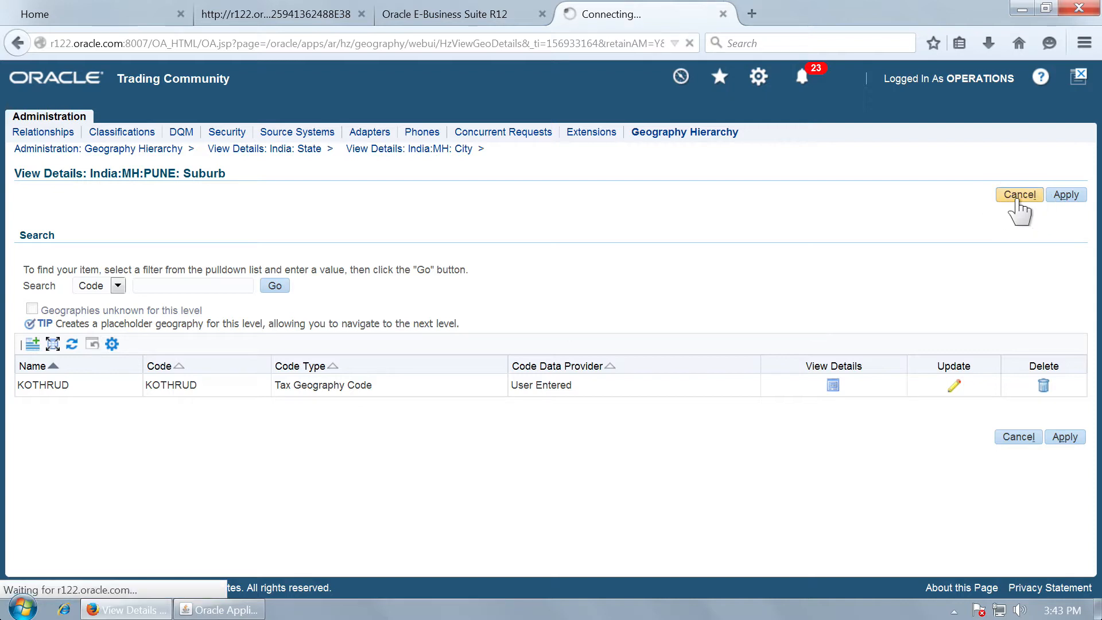
left_click(1018, 196)
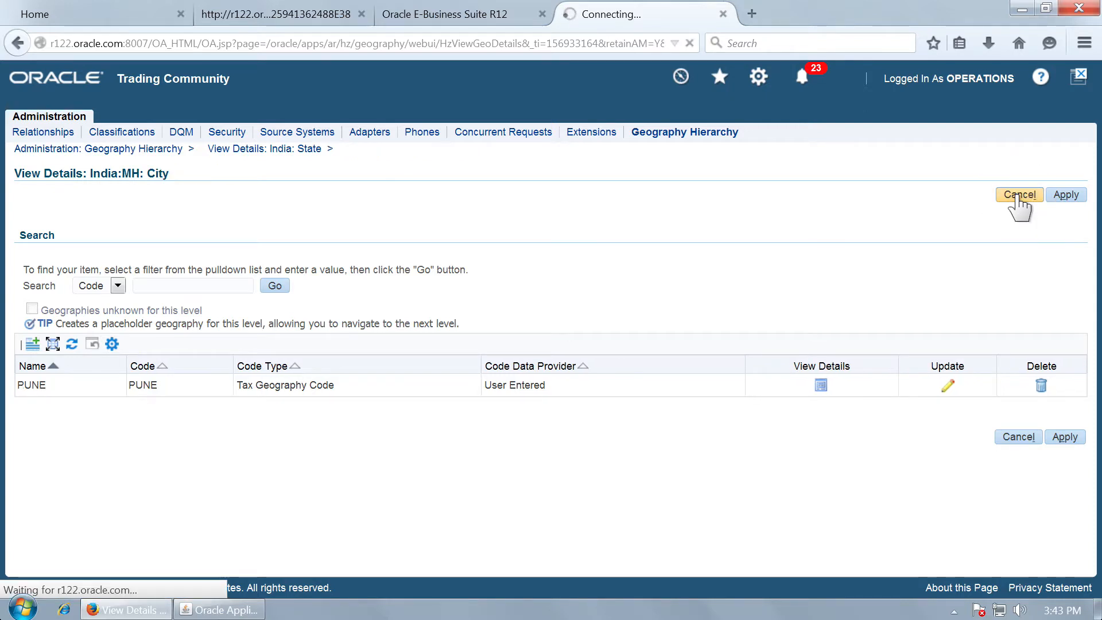
left_click(1018, 196)
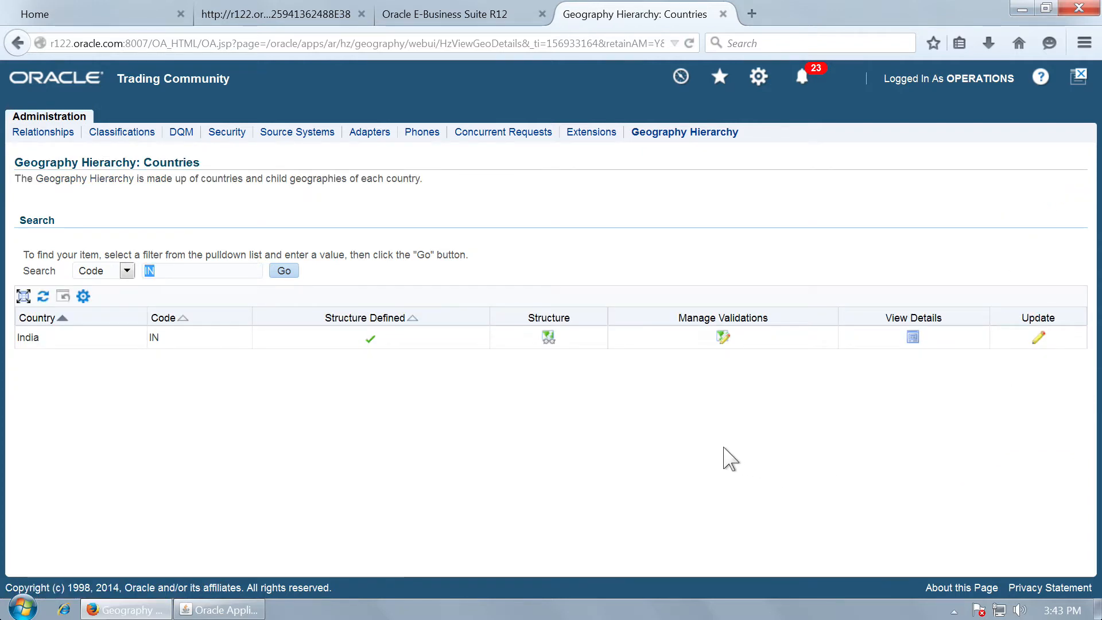
left_click(549, 339)
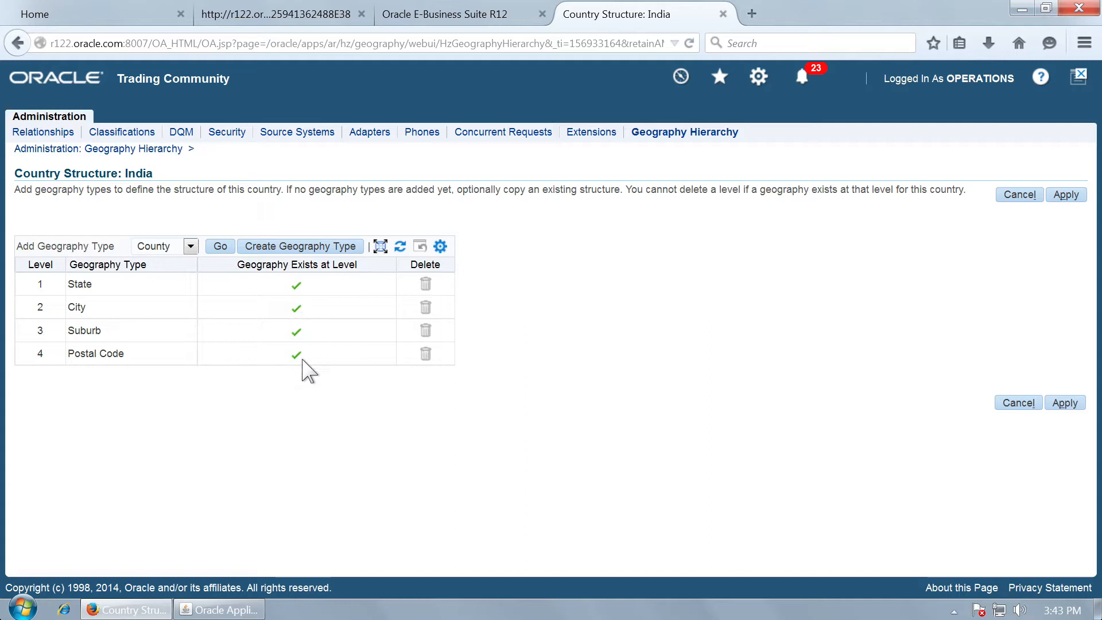
left_click(1018, 196)
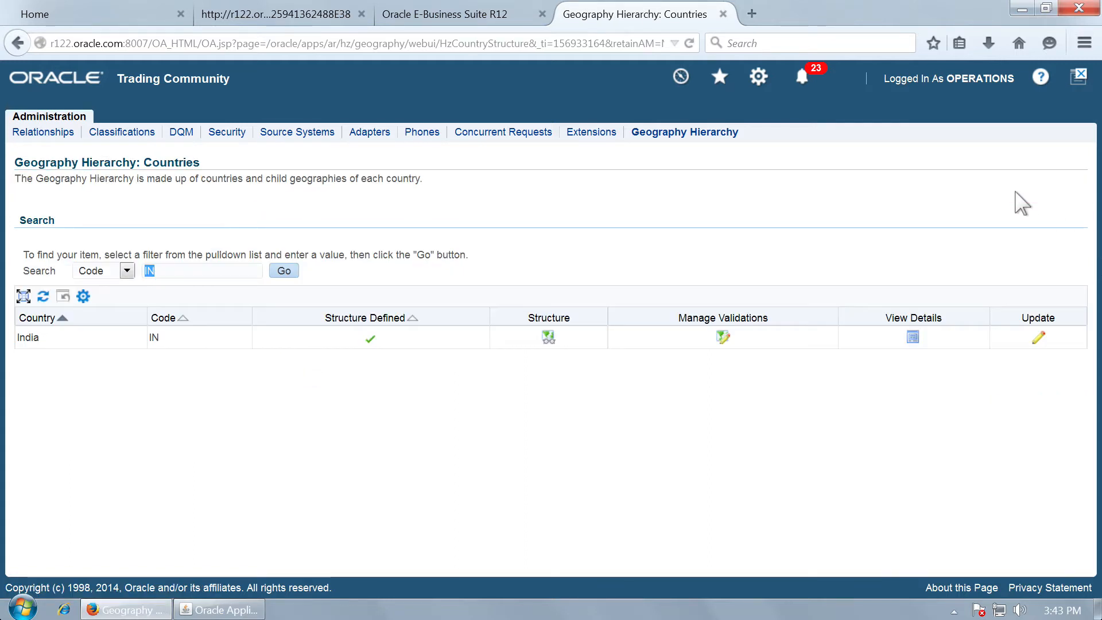
Step: Open India's validation management and add an address source for HZ_LOCATIONS with the default no-style setting
left_click(723, 338)
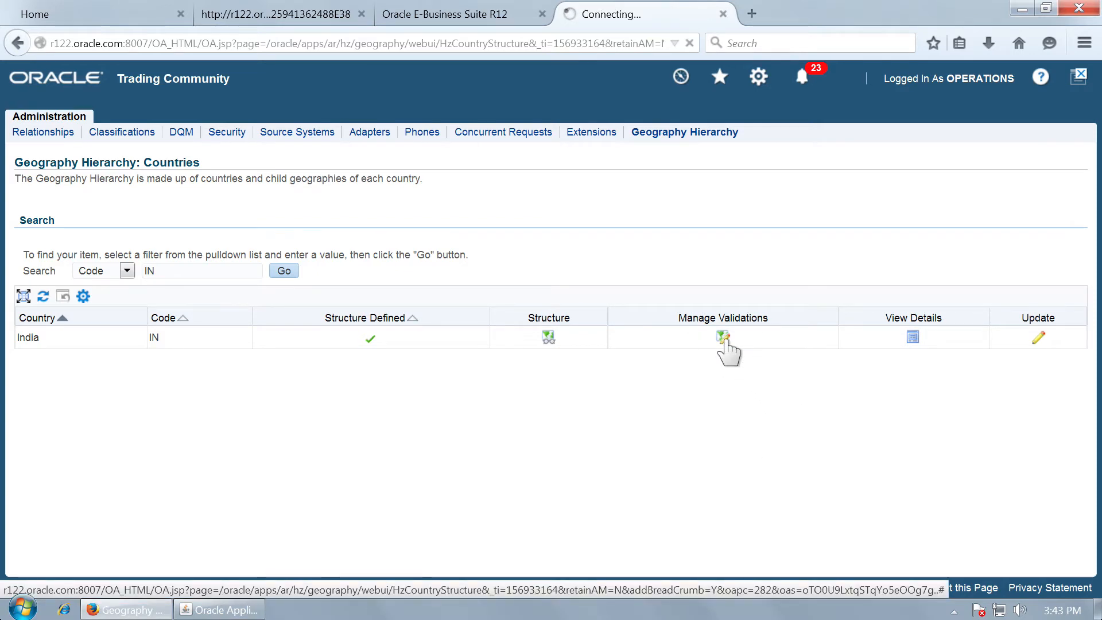
left_click(24, 276)
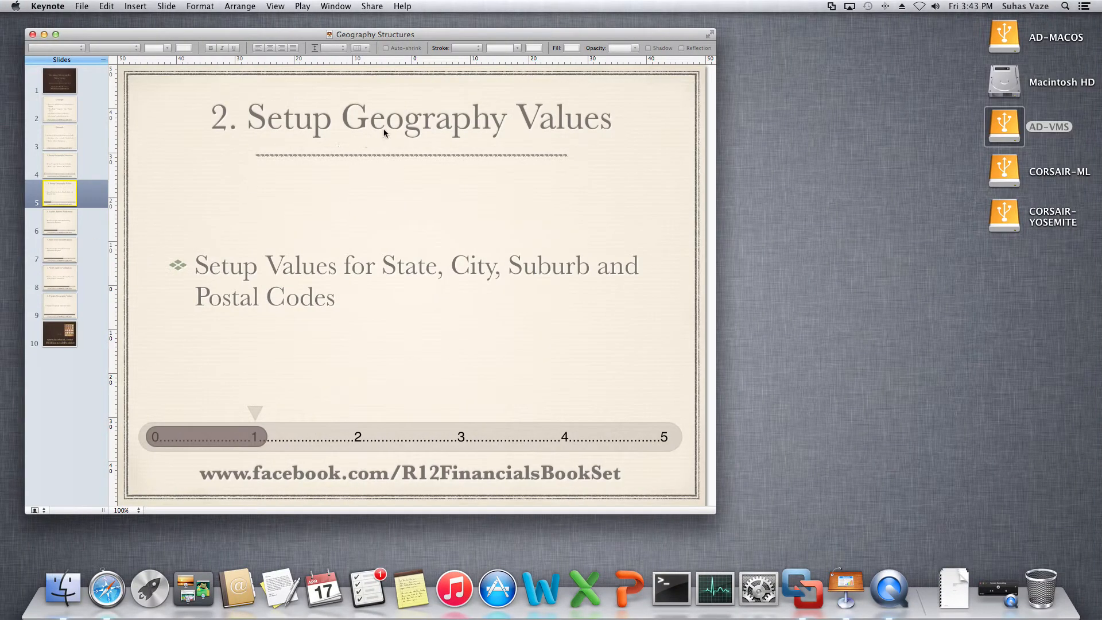
left_click(64, 225)
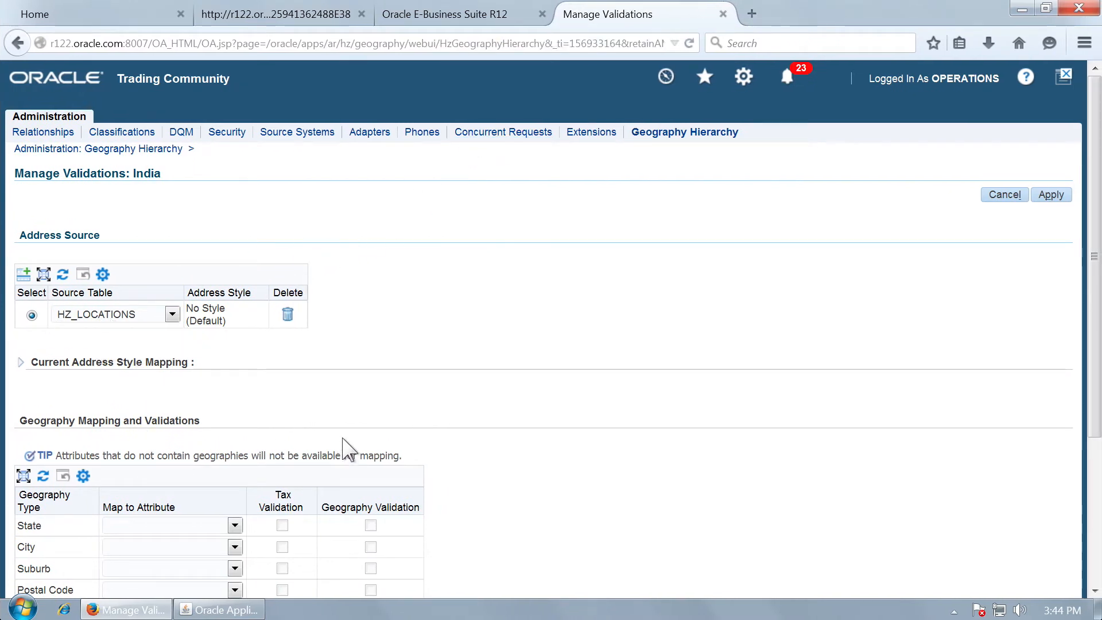
Step: For HZ_LOCATIONS, map State to STATE, City to CITY, Suburb to ATTRIBUTE1 and Postal Code to POSTAL_CODE
left_click(234, 525)
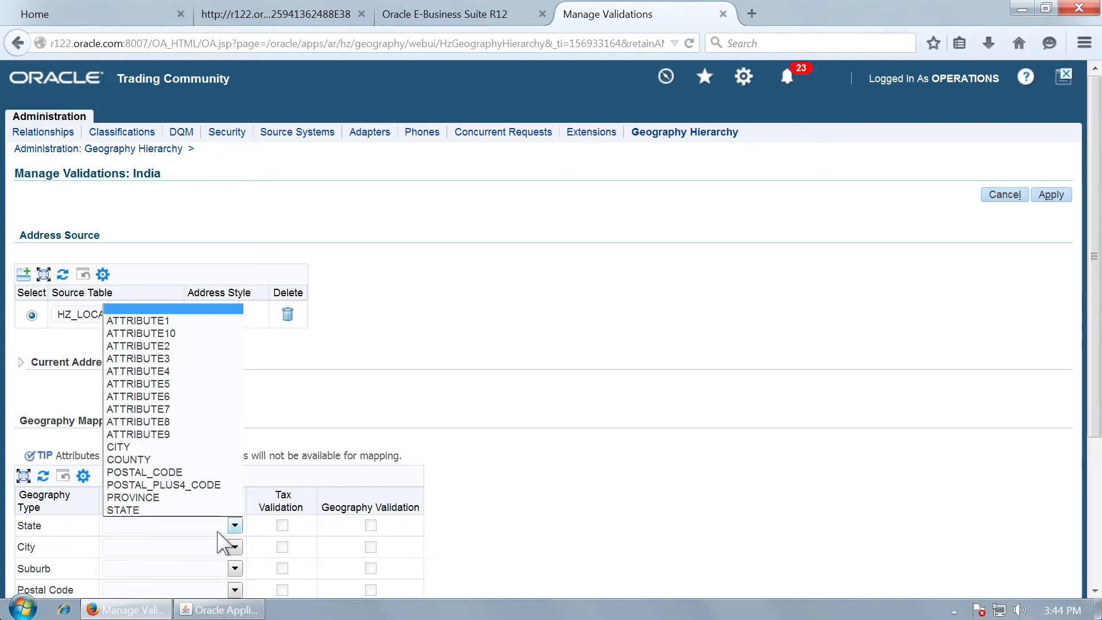
left_click(152, 510)
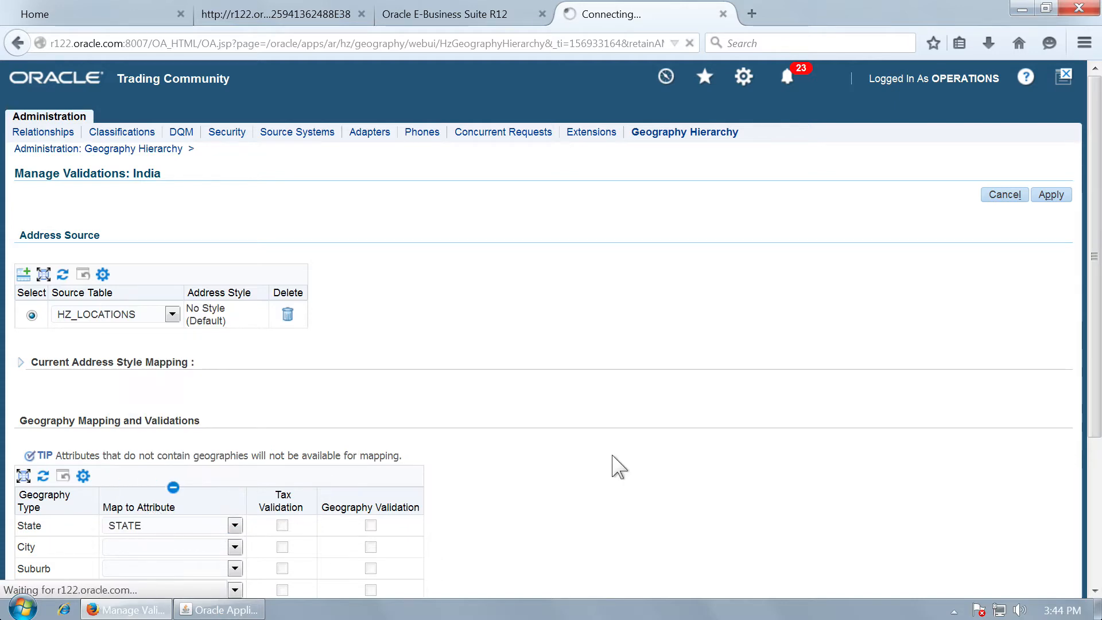
scroll(662, 467, "down", 3)
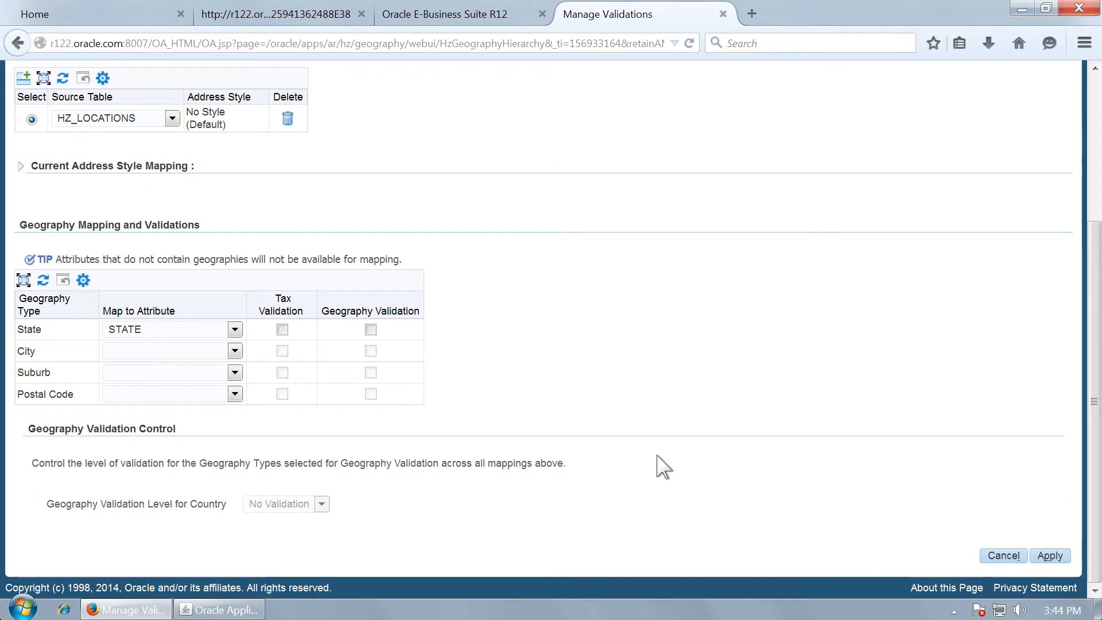
left_click(196, 351)
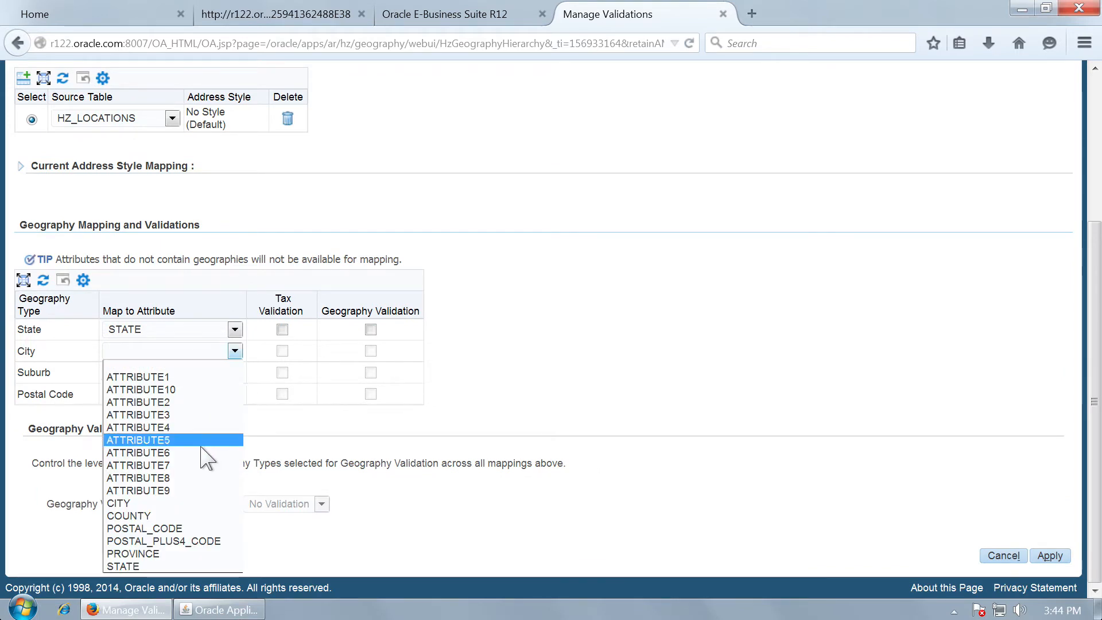
left_click(227, 504)
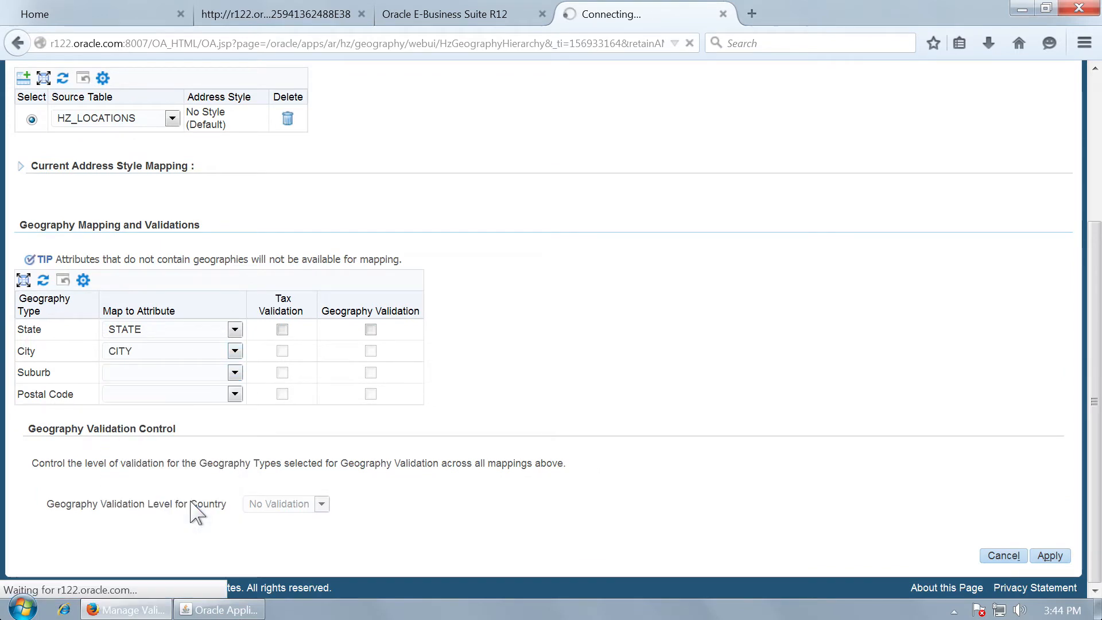
left_click(180, 373)
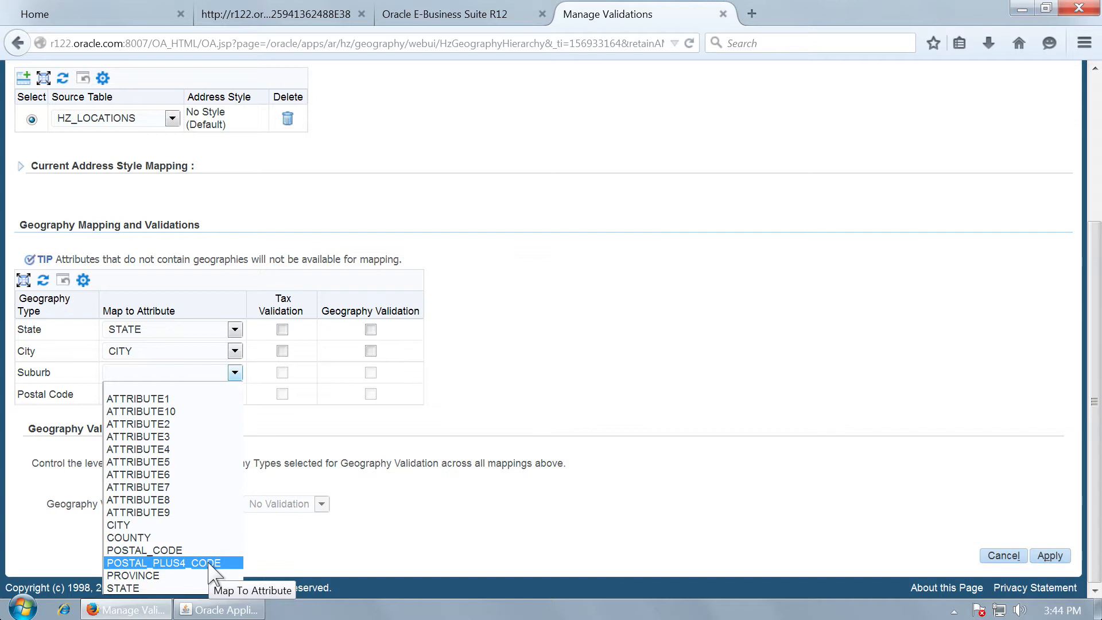
left_click(189, 398)
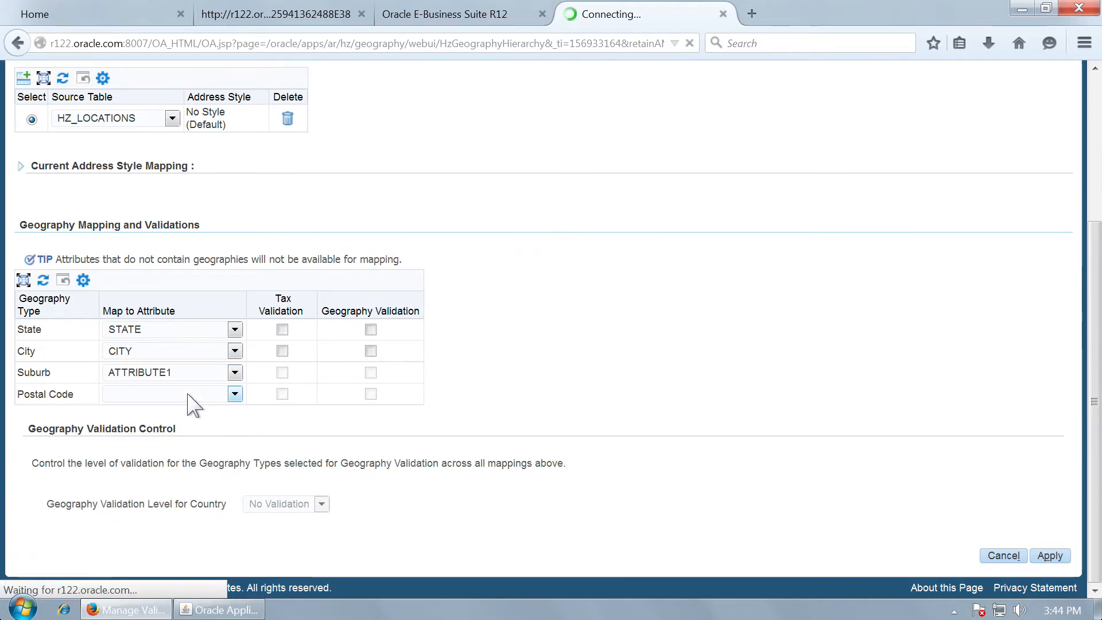
left_click(188, 394)
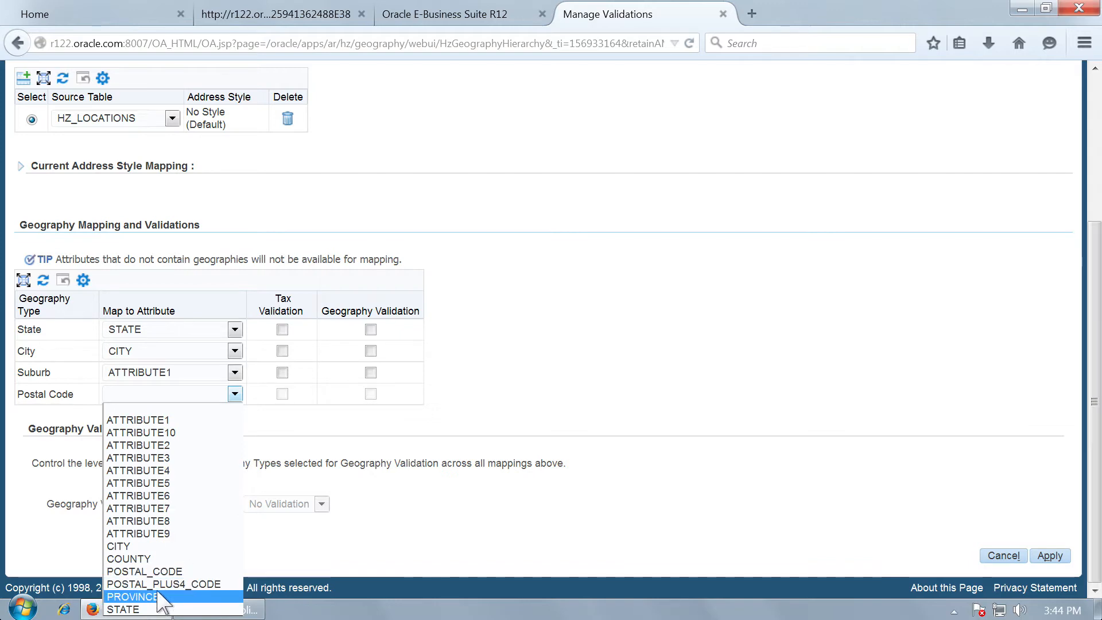
left_click(195, 571)
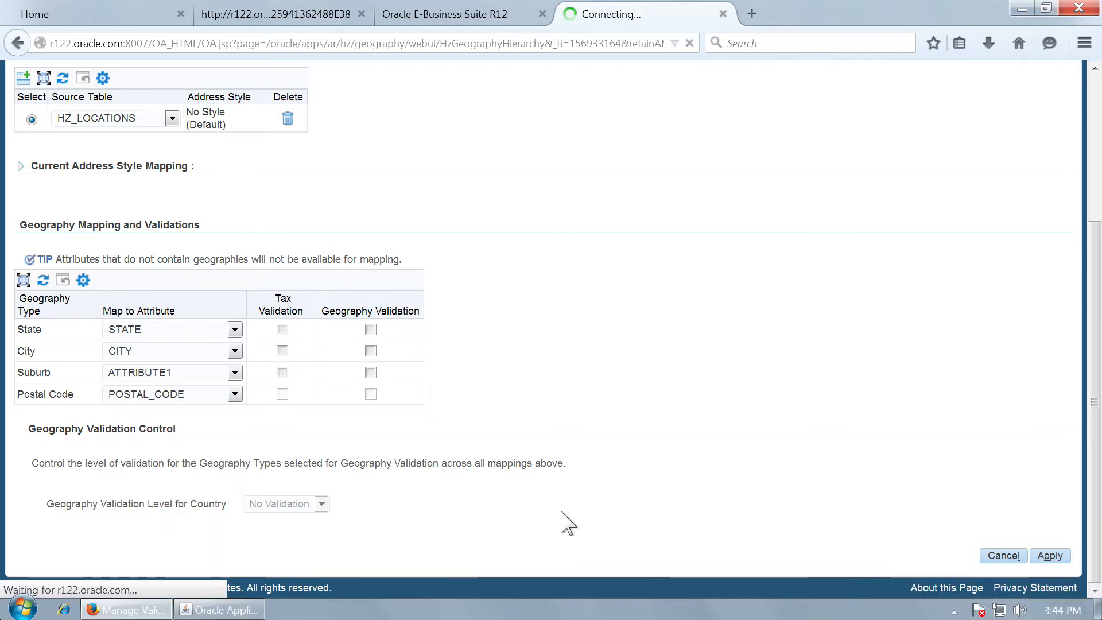
Step: Enable both tax validation and geography validation for State, City, Suburb and Postal Code, and apply the settings
scroll(568, 522, "up", 5)
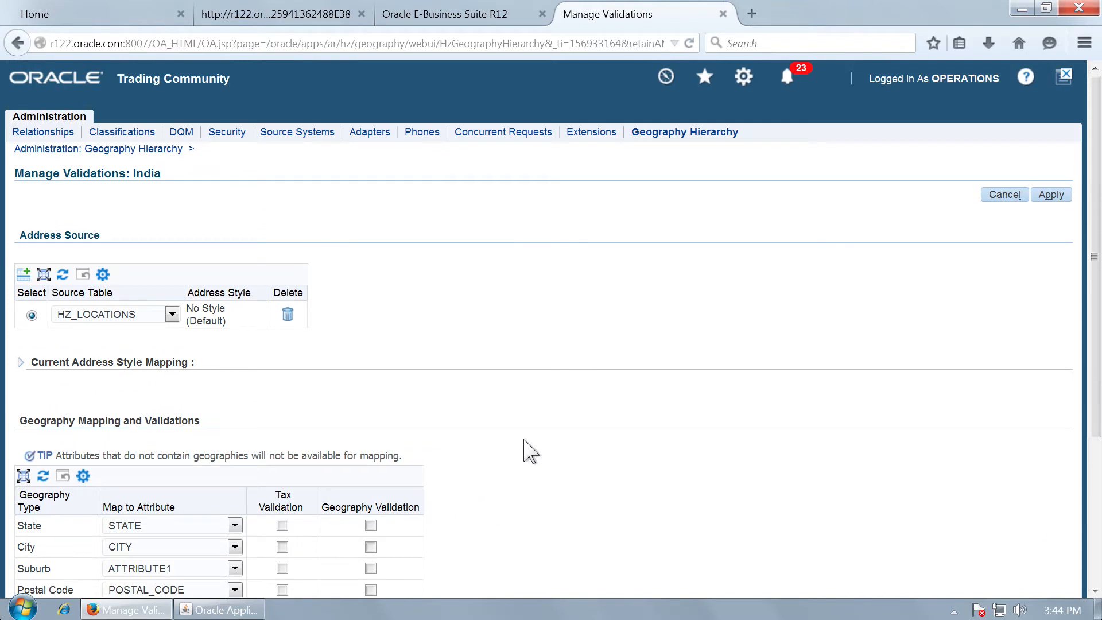
left_click(282, 525)
left_click(370, 525)
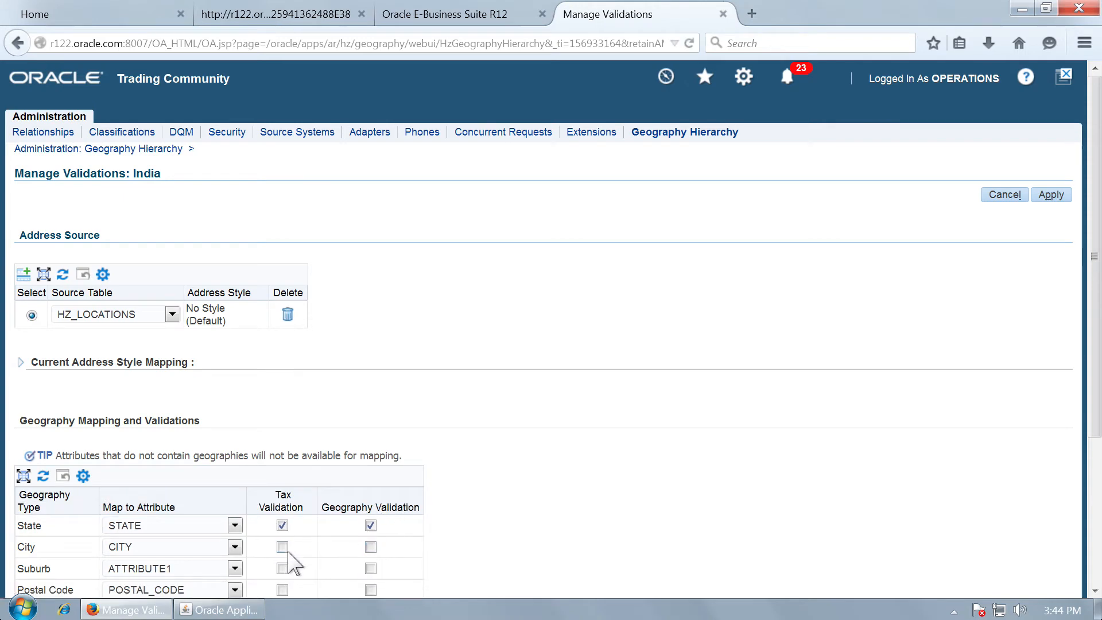
left_click(370, 547)
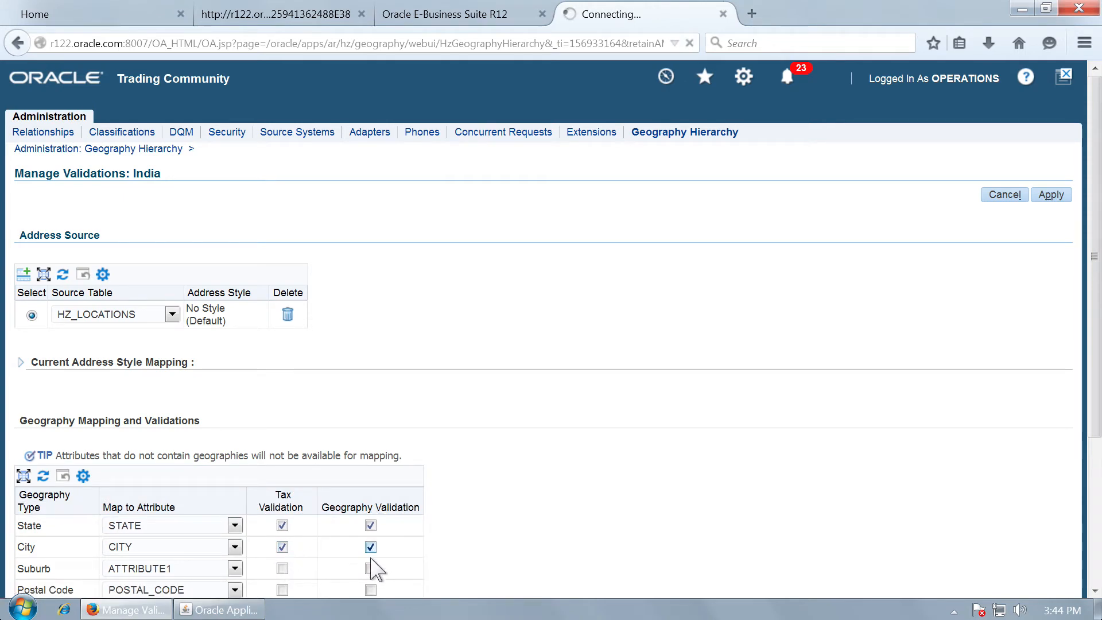
left_click(282, 570)
left_click(282, 590)
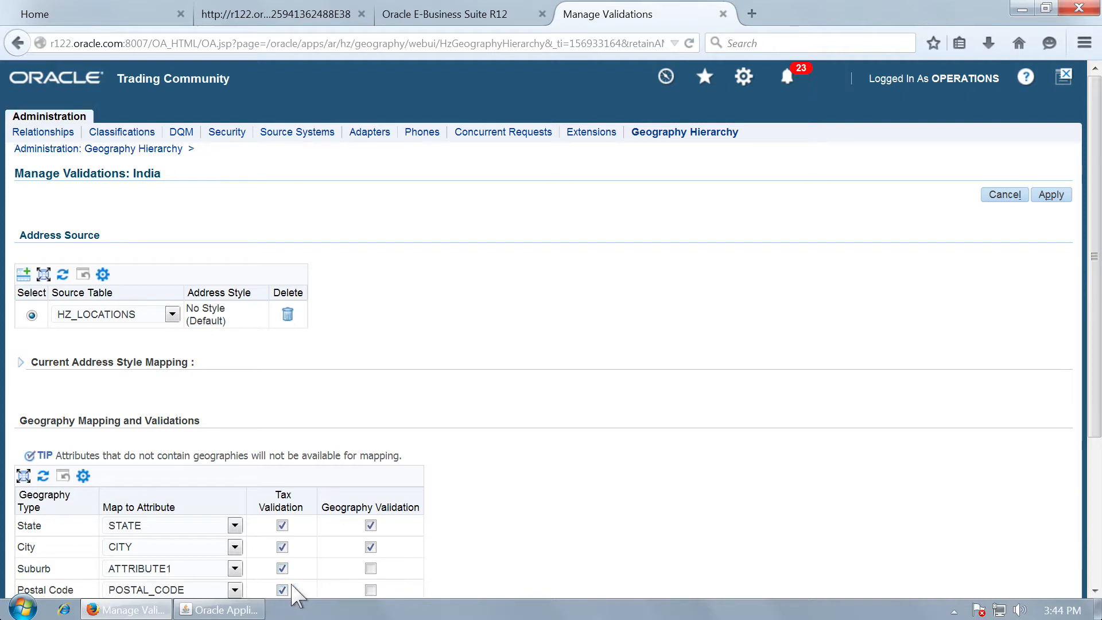
left_click(370, 568)
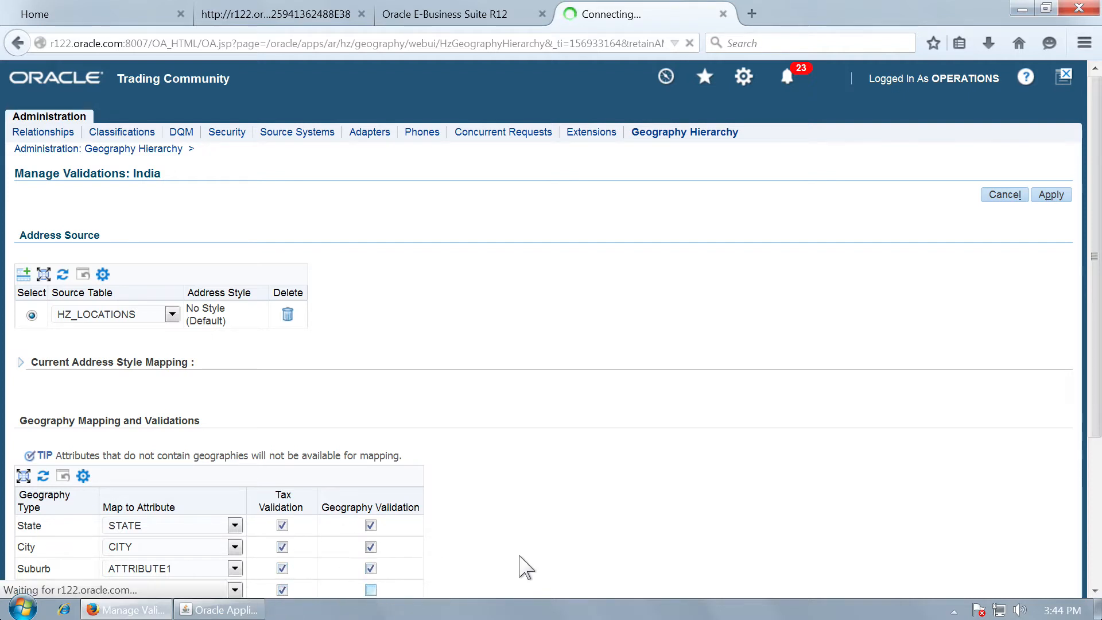
left_click_drag(1097, 319, 1095, 492)
left_click(371, 393)
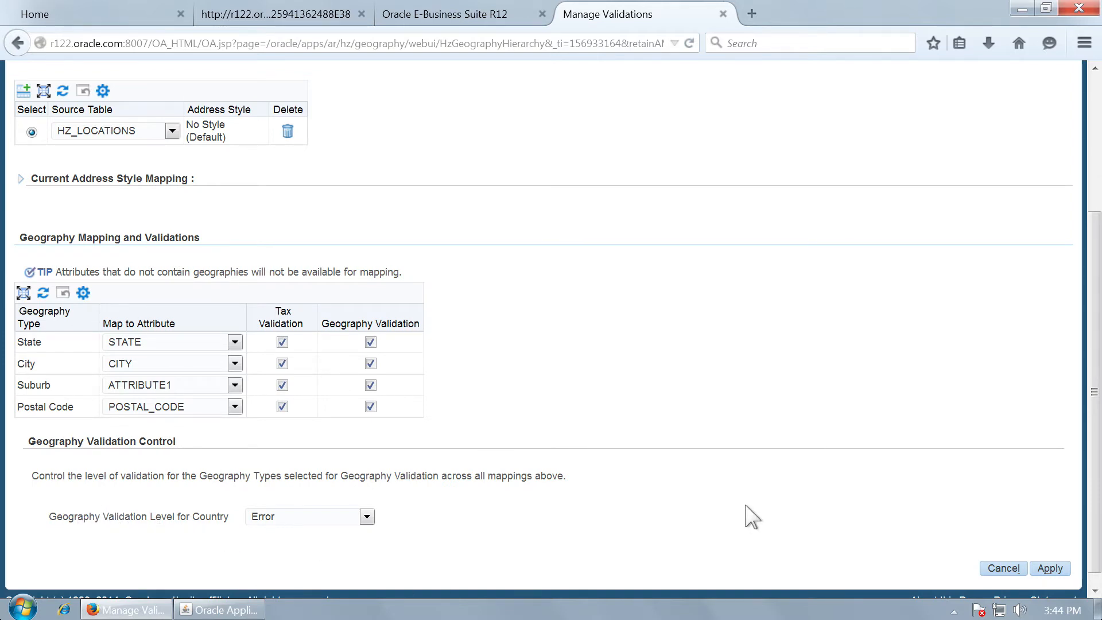
left_click(1045, 569)
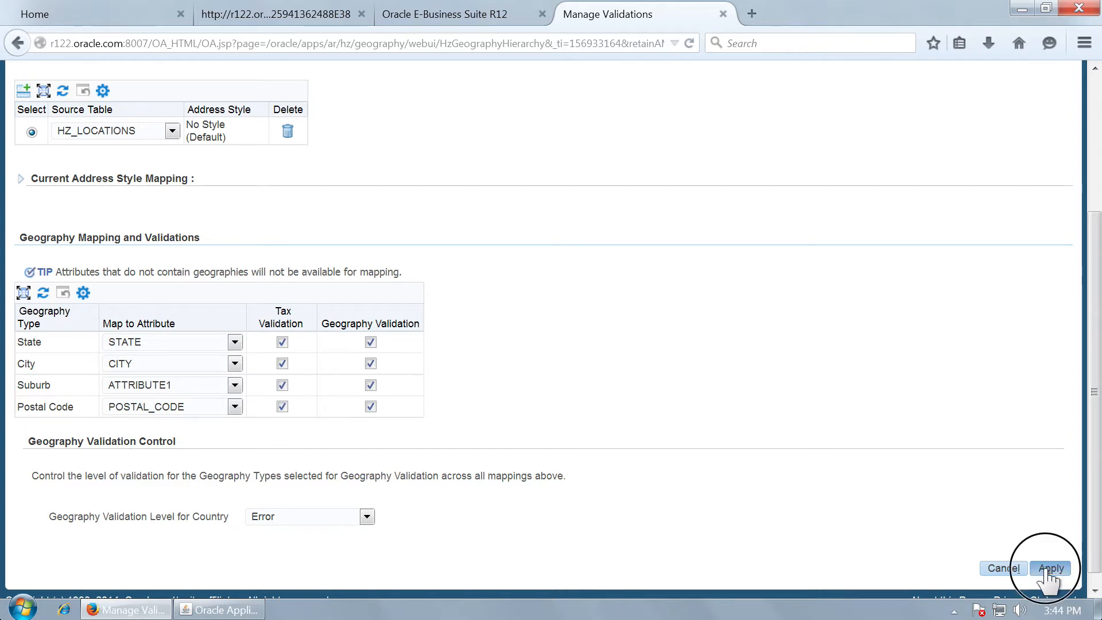
Step: Add a second address source for India using the HR_LOCATIONS_ALL table with the default no-style setting
left_click(24, 90)
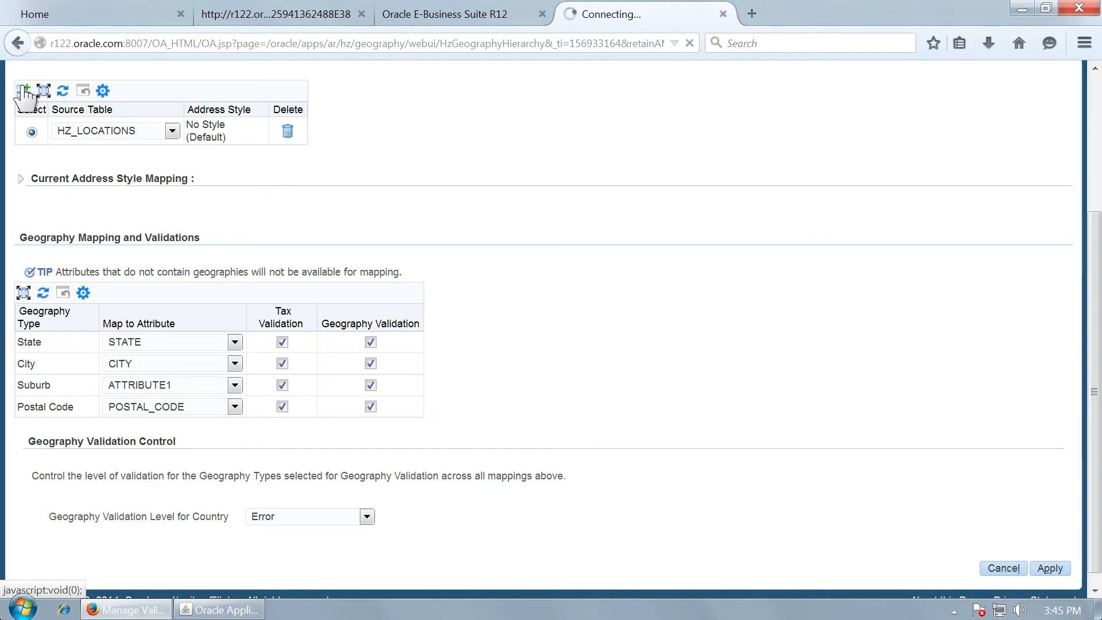
left_click(123, 202)
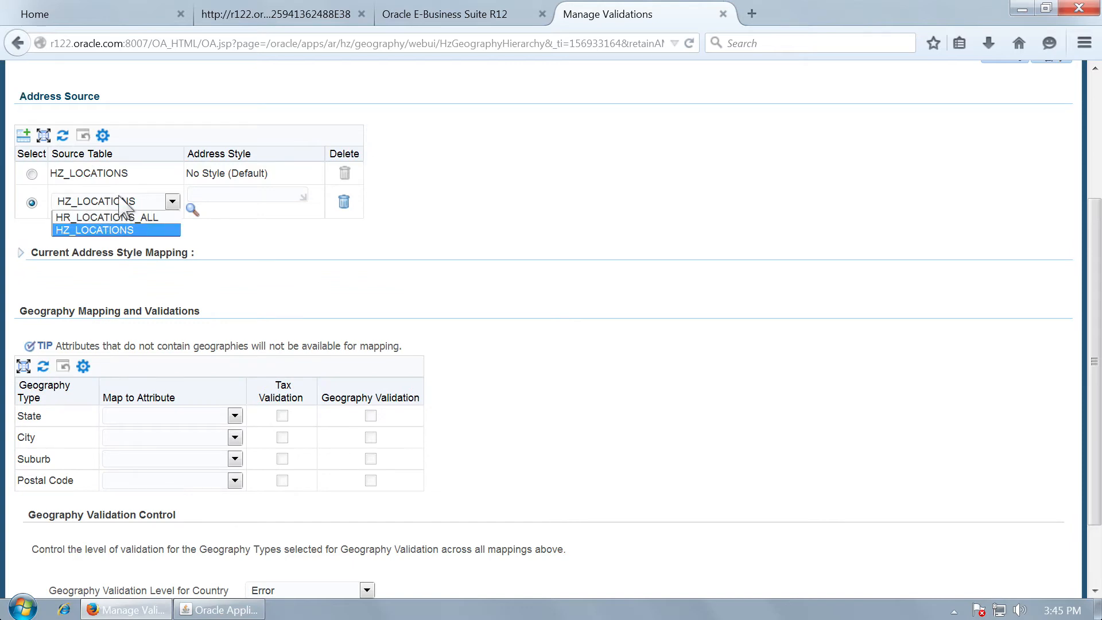
left_click(142, 217)
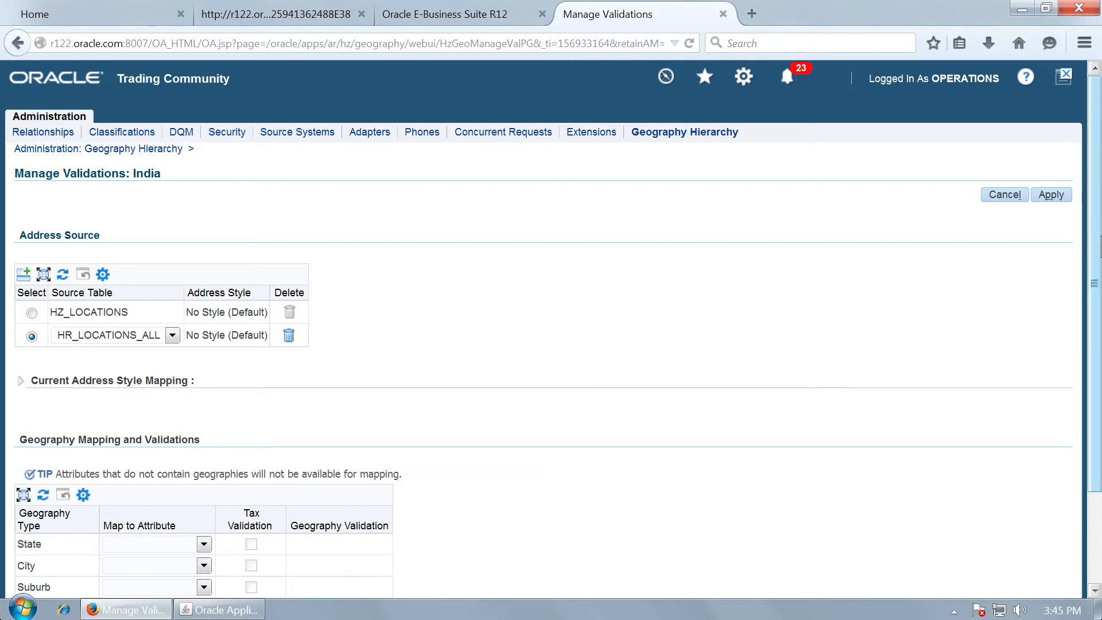
Step: For HR_LOCATIONS_ALL, map State to REGION_1, City to REGION_2, Suburb to REGION_3 and Postal Code to POSTAL_CODE
left_click_drag(1094, 228, 1093, 327)
left_click(180, 441)
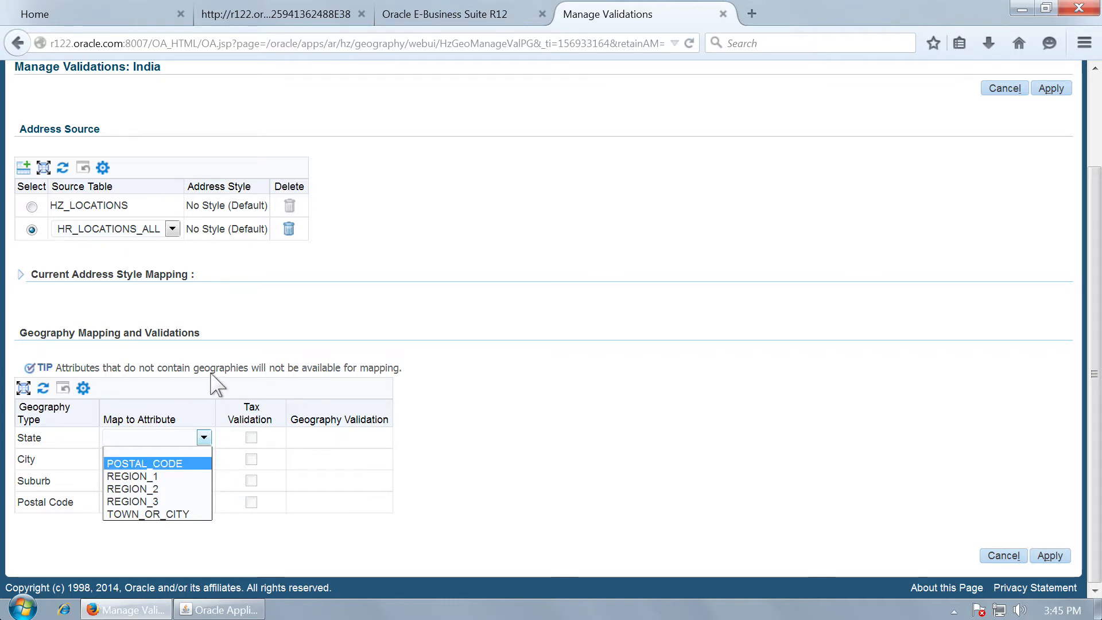
left_click(242, 312)
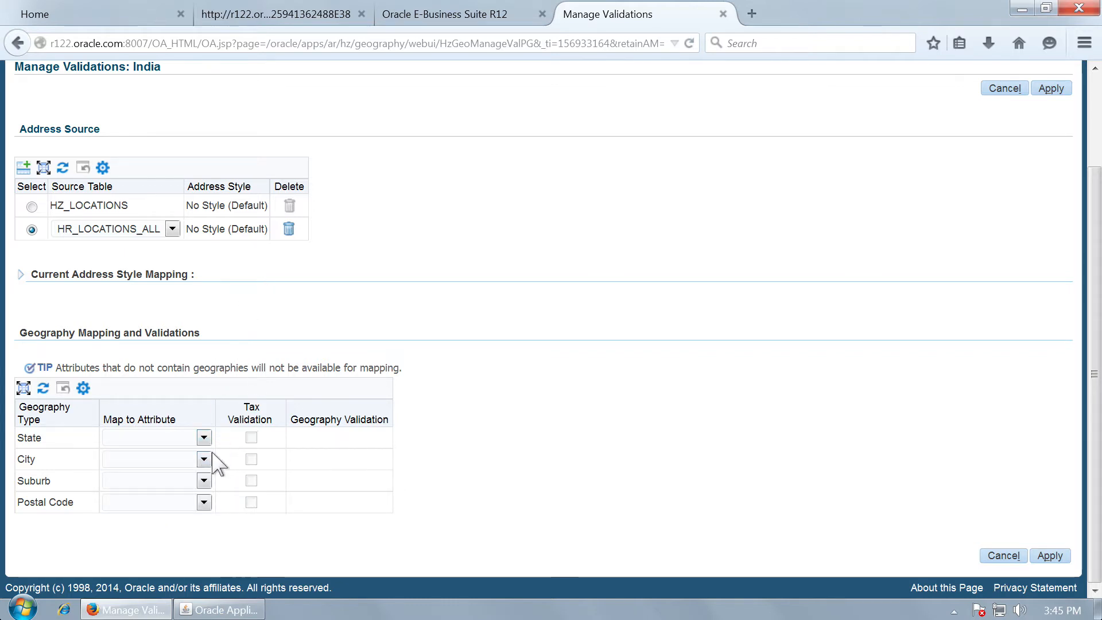
left_click(203, 438)
left_click(172, 474)
left_click(204, 459)
left_click(203, 459)
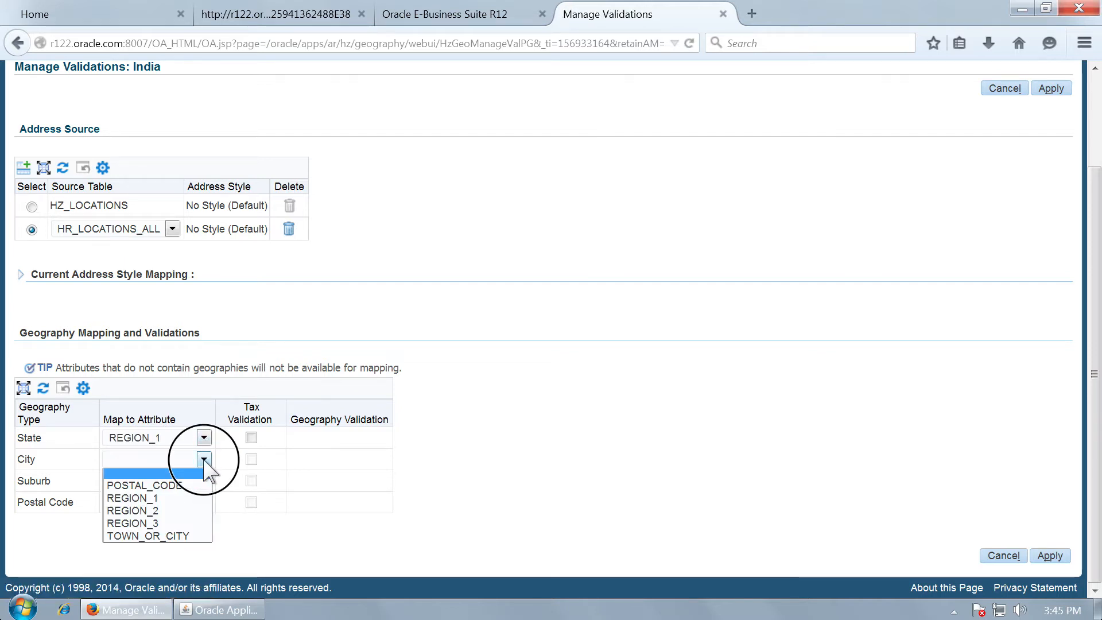
left_click(175, 510)
left_click(203, 481)
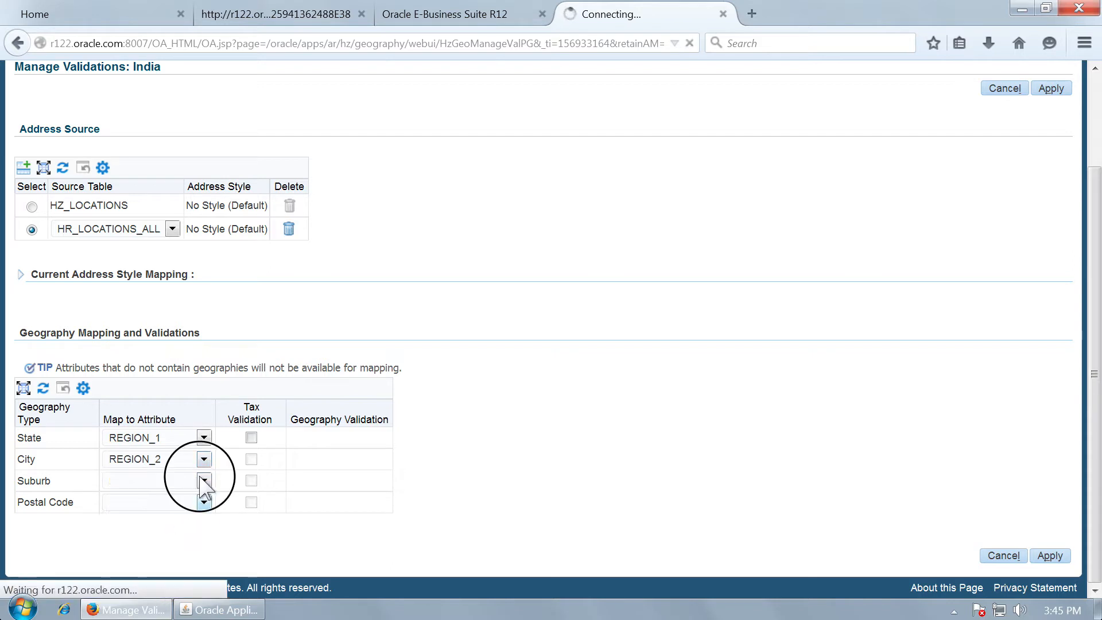
left_click(163, 541)
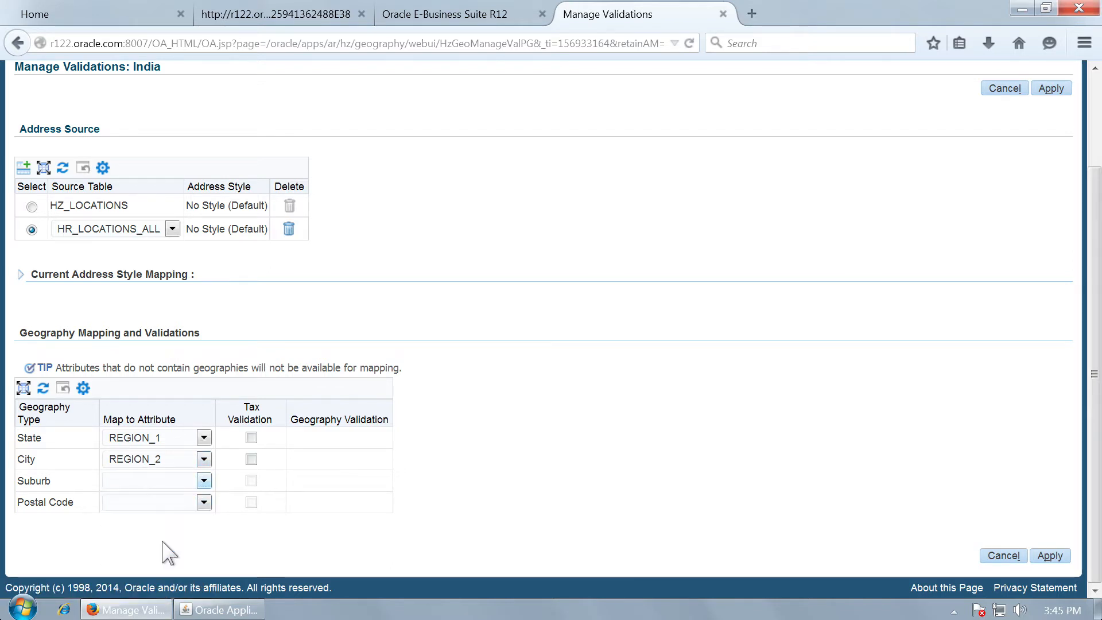
left_click(203, 502)
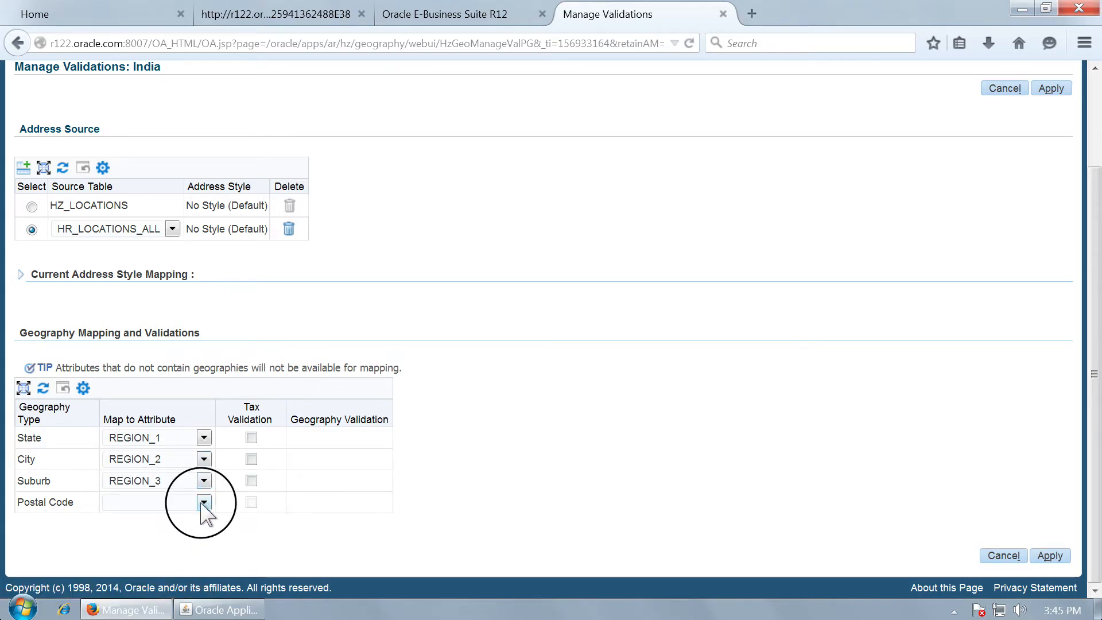
left_click(176, 528)
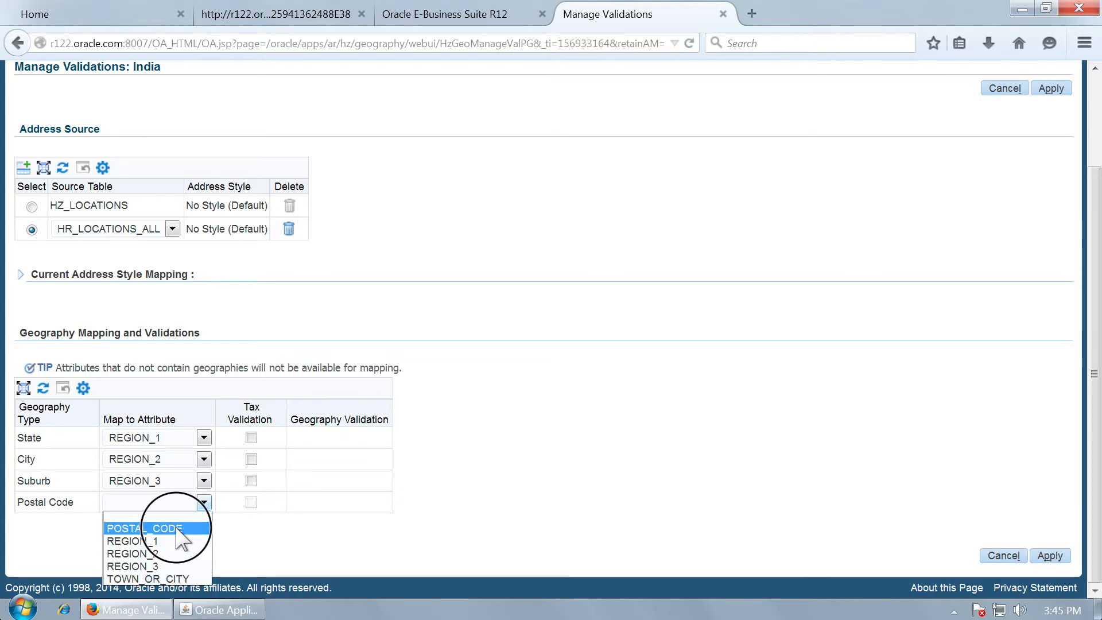
Step: Enable tax validation for State, City, Suburb and Postal Code under HR_LOCATIONS_ALL, and apply the settings
left_click(251, 438)
left_click(252, 460)
left_click(252, 481)
left_click(252, 502)
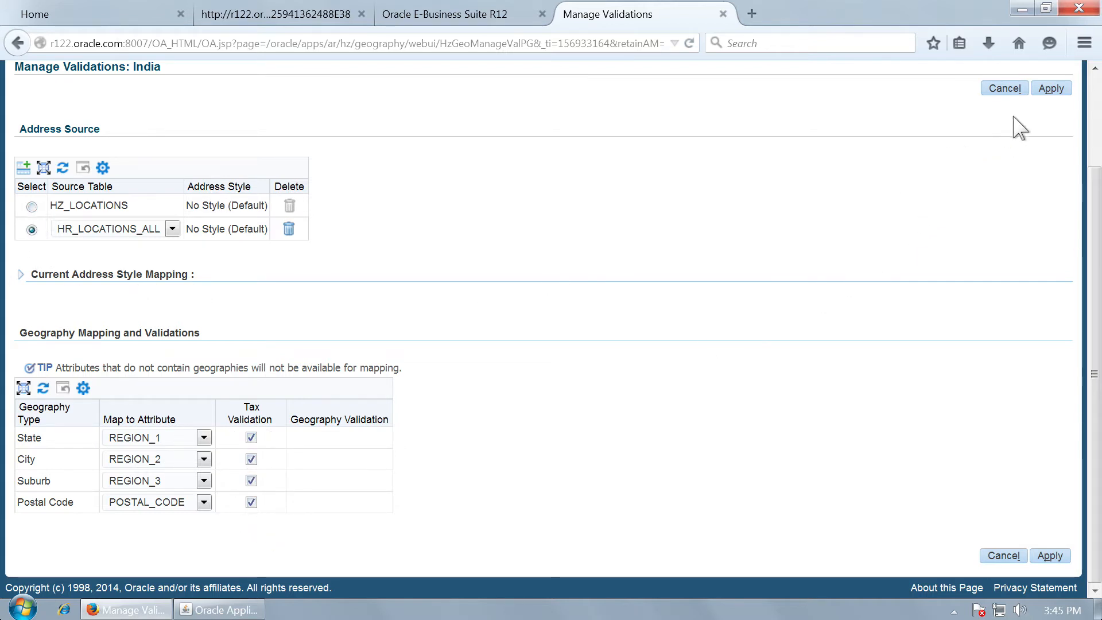
left_click(1050, 89)
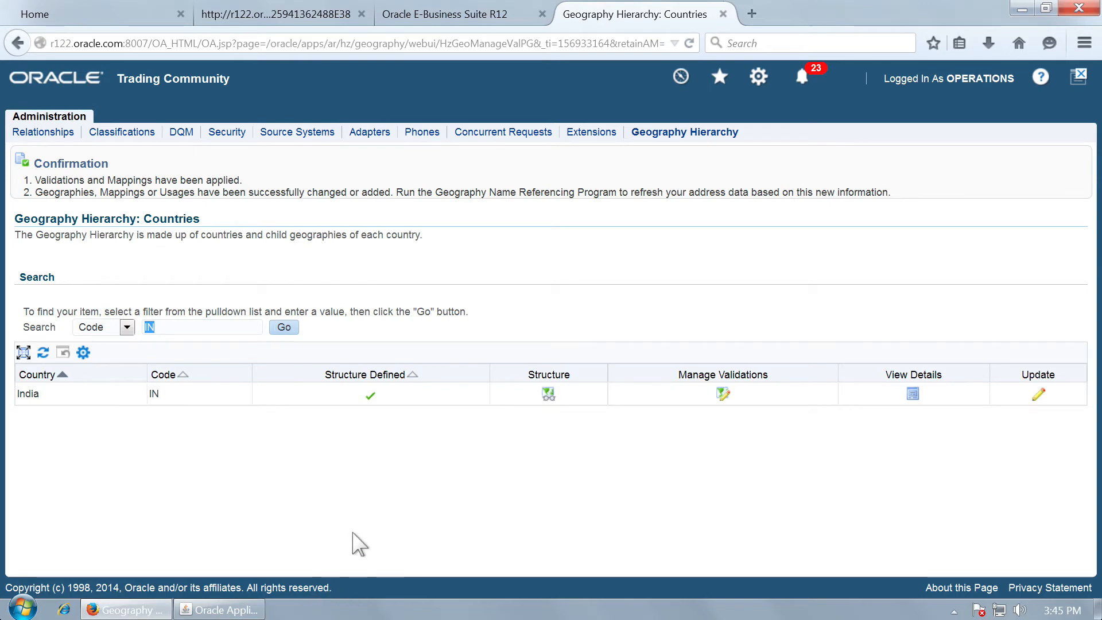
Step: Switch to the Keynote presentation, show the "4. Run Concurrent Program" slide, and return to the Windows desktop
key("ctrl+Left")
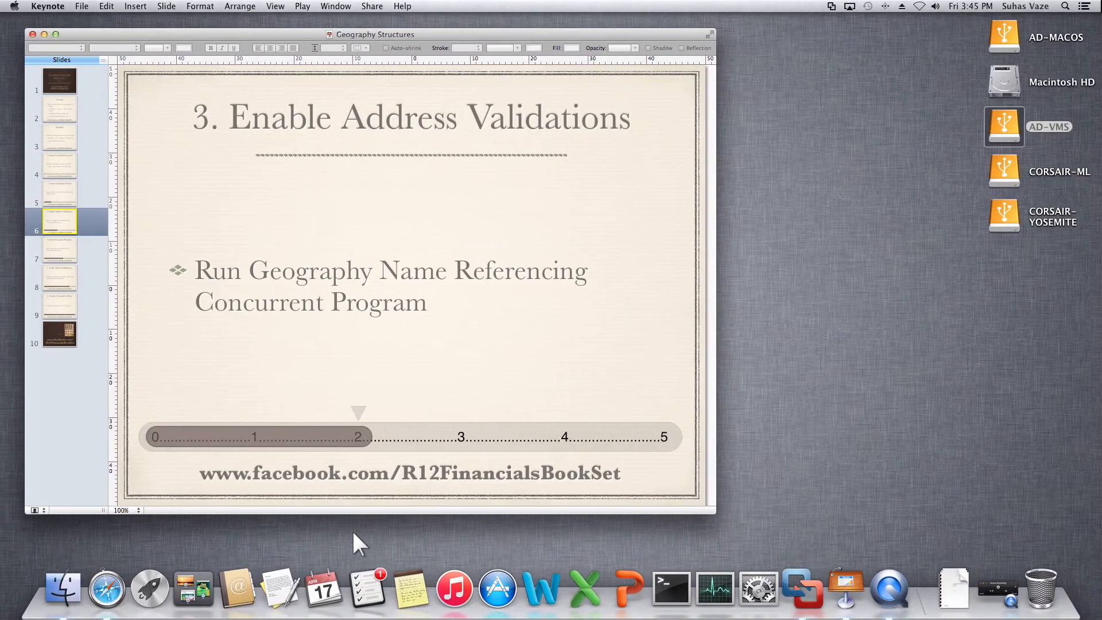
left_click(72, 258)
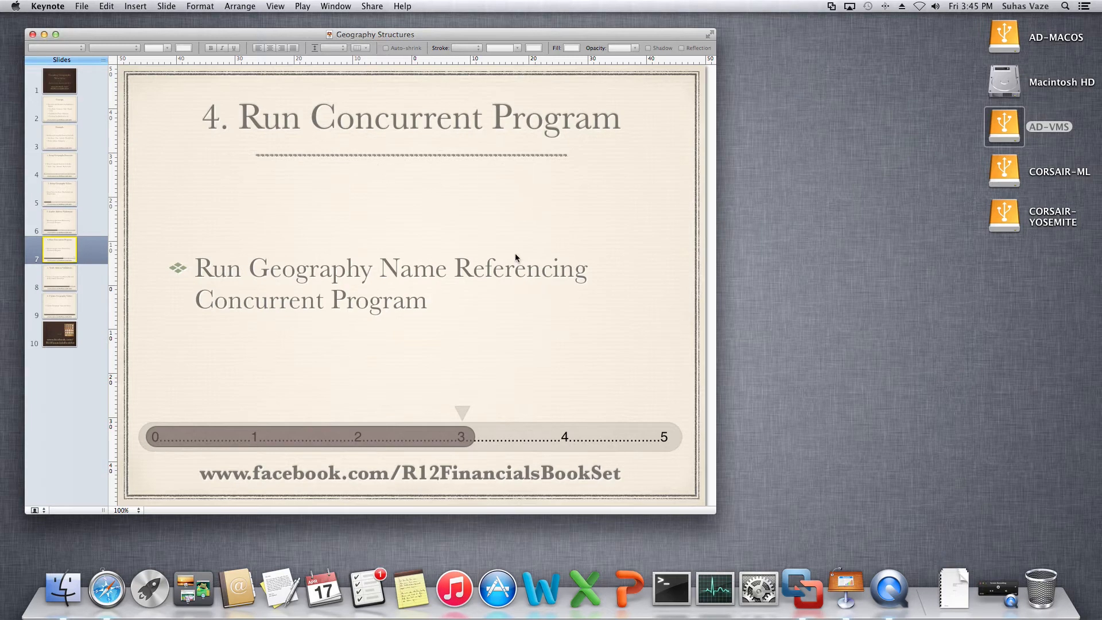
key("ctrl+Right")
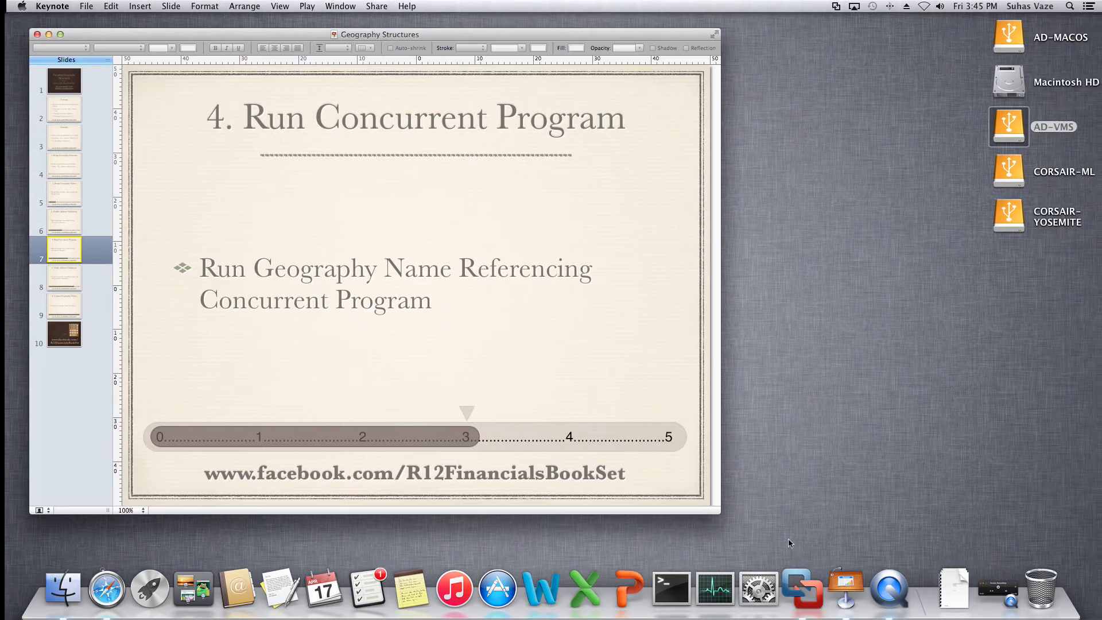
Step: Switch to the Oracle Applications window and start a new concurrent request for the Geography Name Referencing Program
left_click(258, 610)
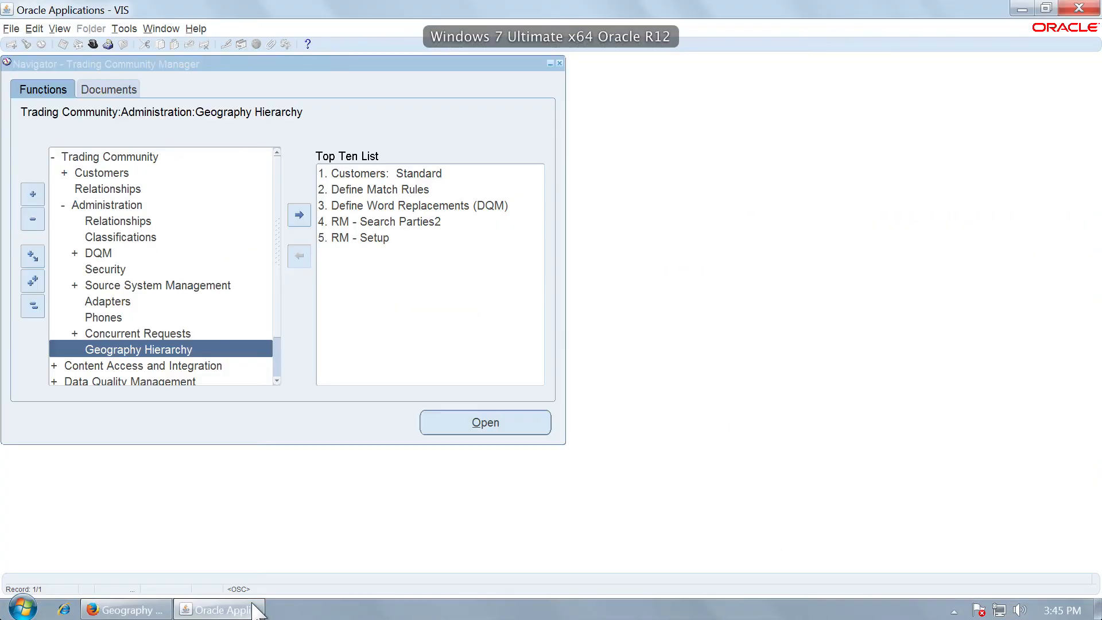
left_click(33, 305)
double_click(109, 218)
double_click(122, 236)
double_click(144, 251)
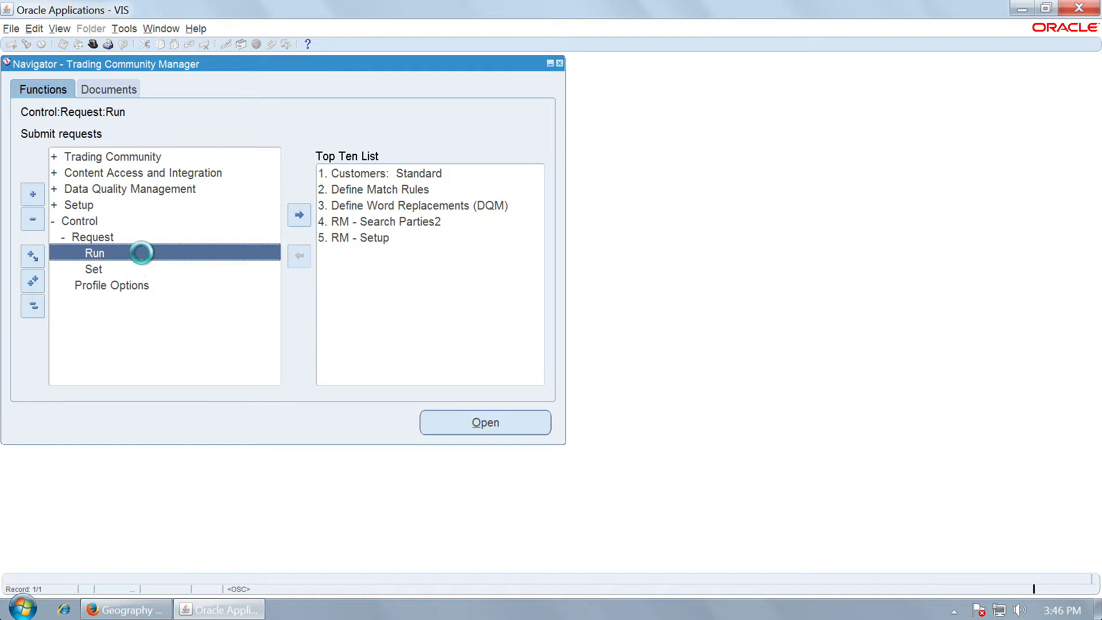
left_click(289, 344)
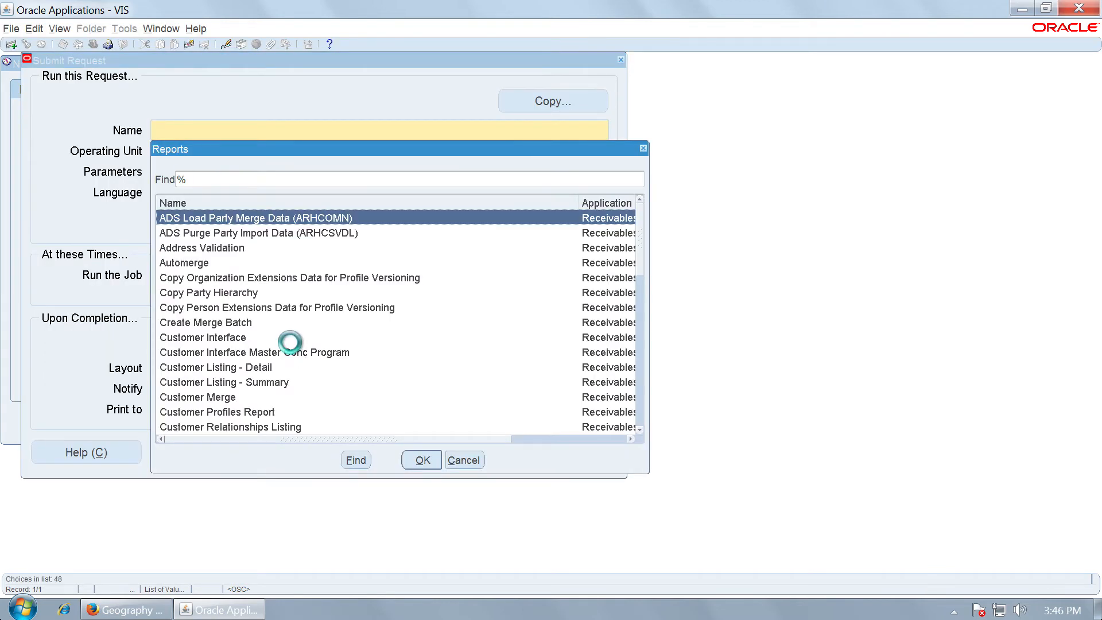
type("ge")
double_click(289, 277)
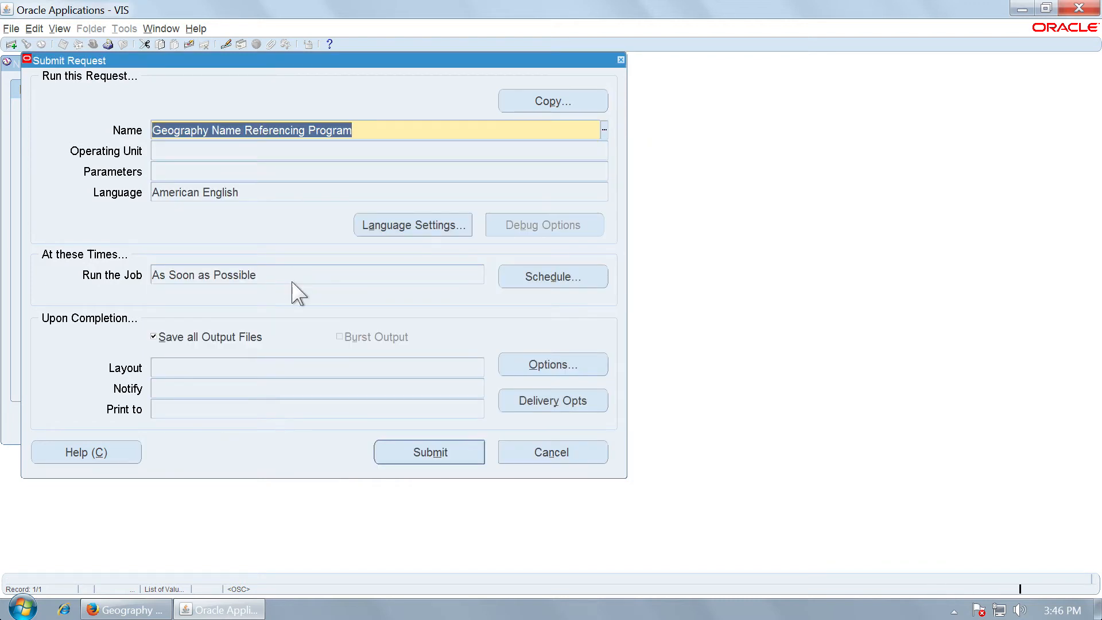
Step: Submit the request with location table HR_LOCATIONS_ALL and run type ALL, without submitting another request
type("H")
key("Tab")
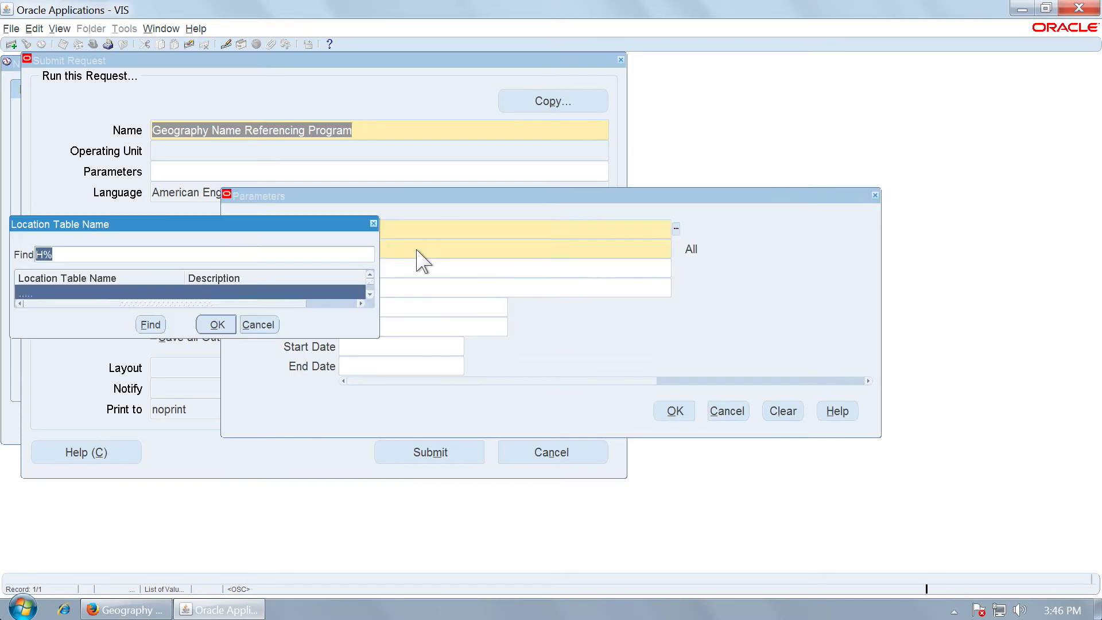
left_click(204, 326)
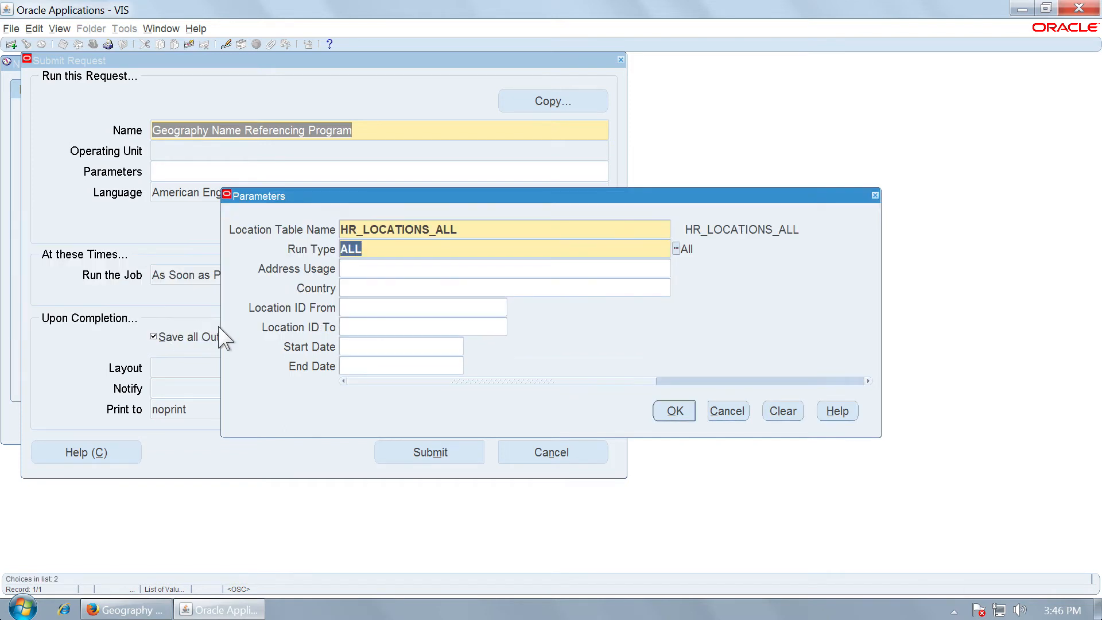
left_click(676, 412)
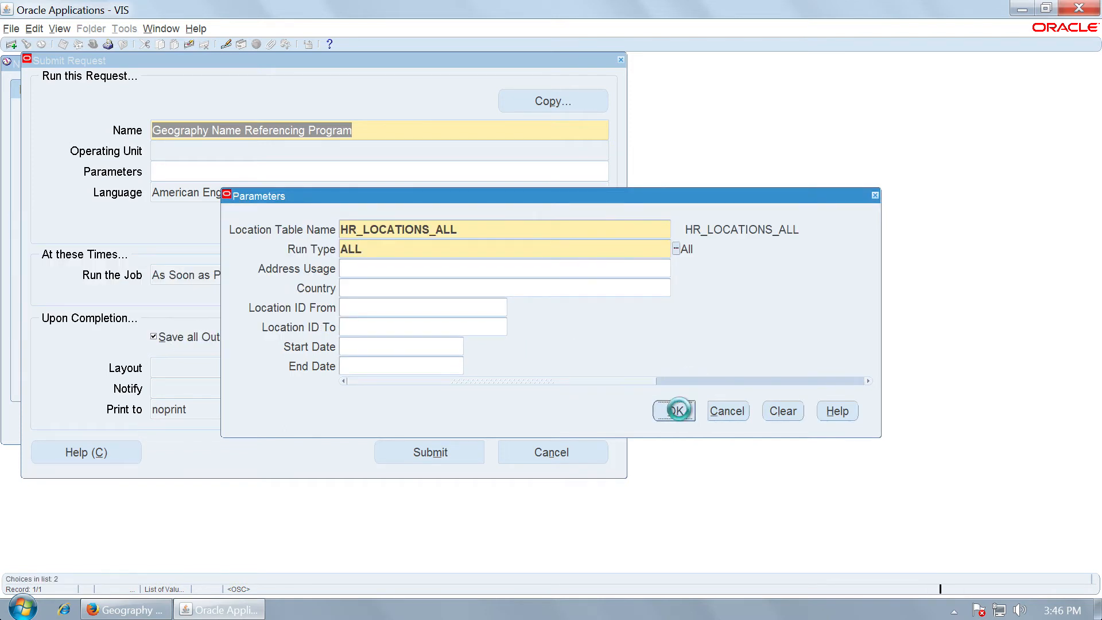
left_click(450, 453)
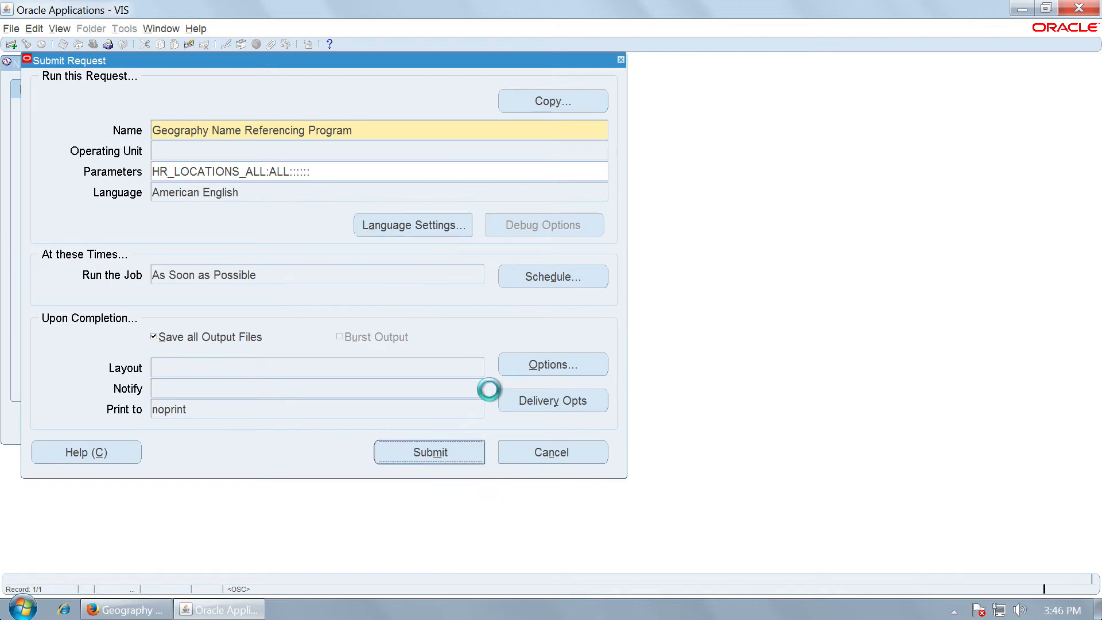
left_click(593, 355)
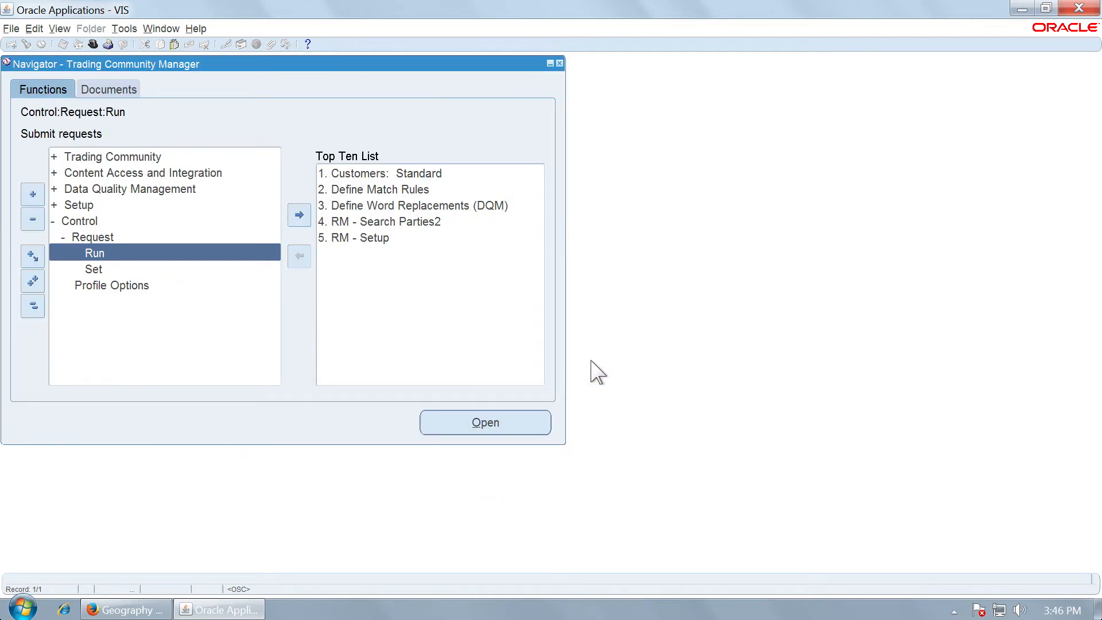
Step: Open the list of concurrent requests, check the phase and status of the geography name referencing requests, and close the list
left_click(33, 306)
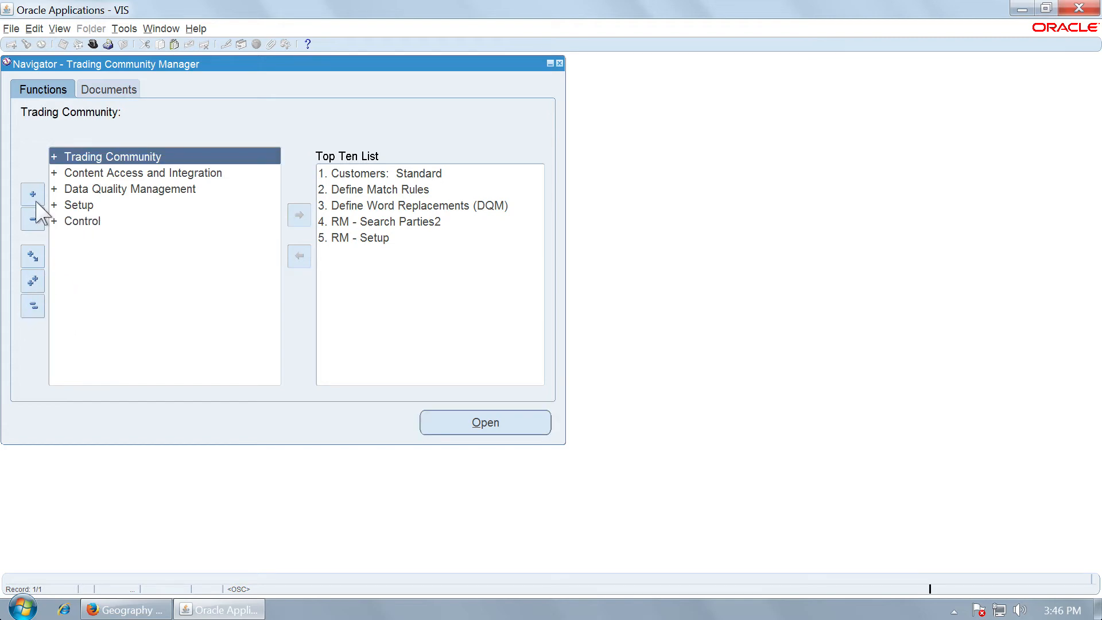
left_click(59, 28)
left_click(71, 214)
key("Return")
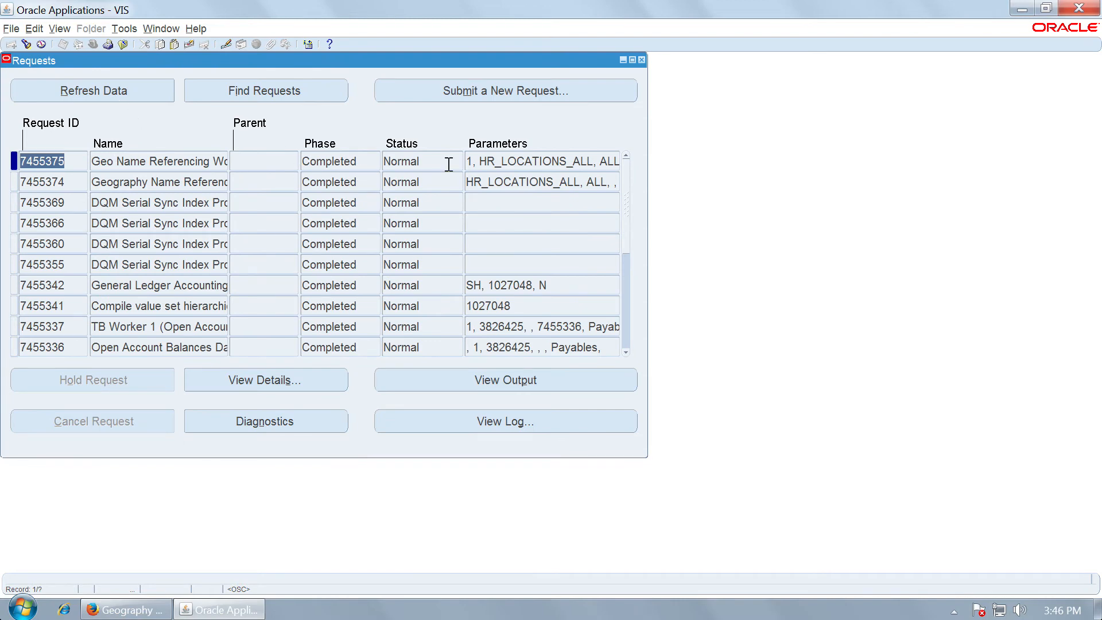
left_click(641, 59)
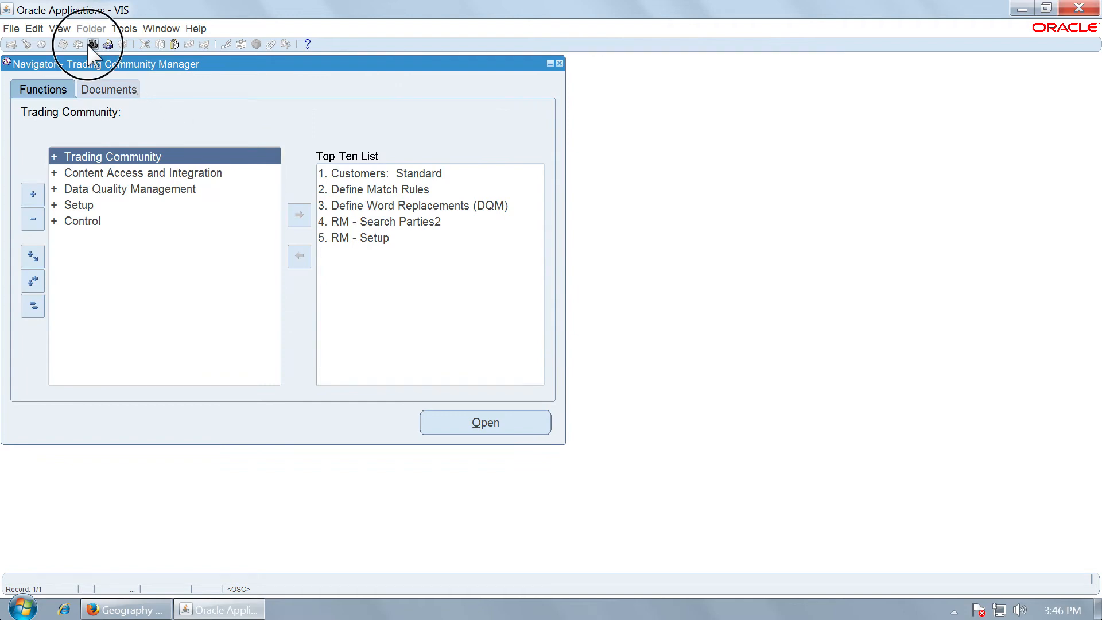
Step: Switch the responsibility to Receivables, Vision Operations (USA)
type("r%")
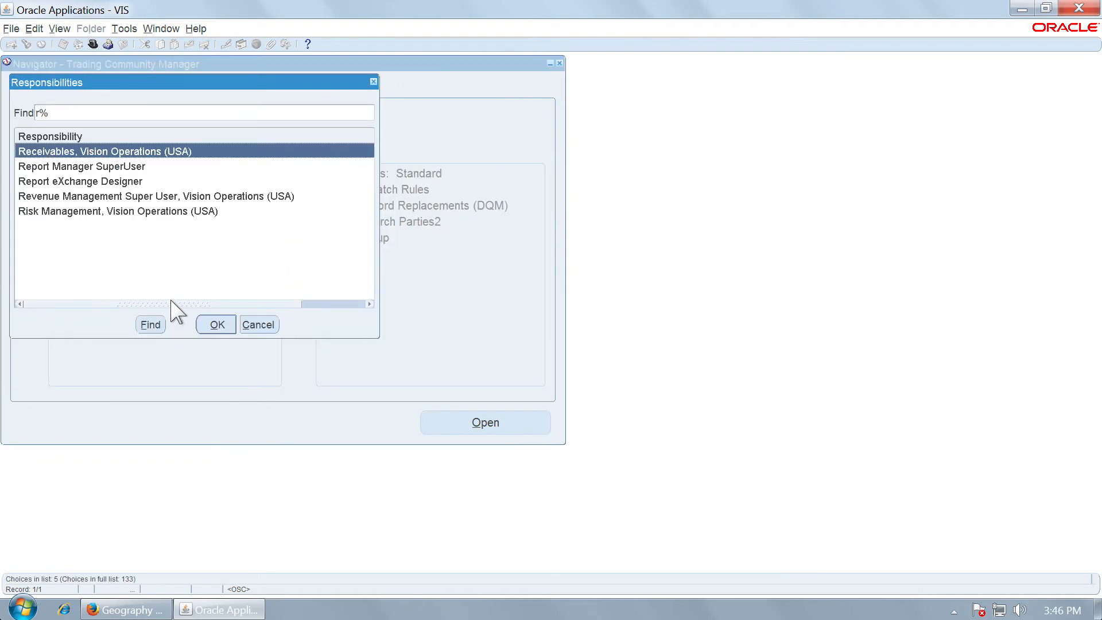
left_click(216, 326)
Step: Switch to the Keynote presentation, show the "5. Verify Address Validations" slide, and return to Oracle Applications
key("ctrl+Left")
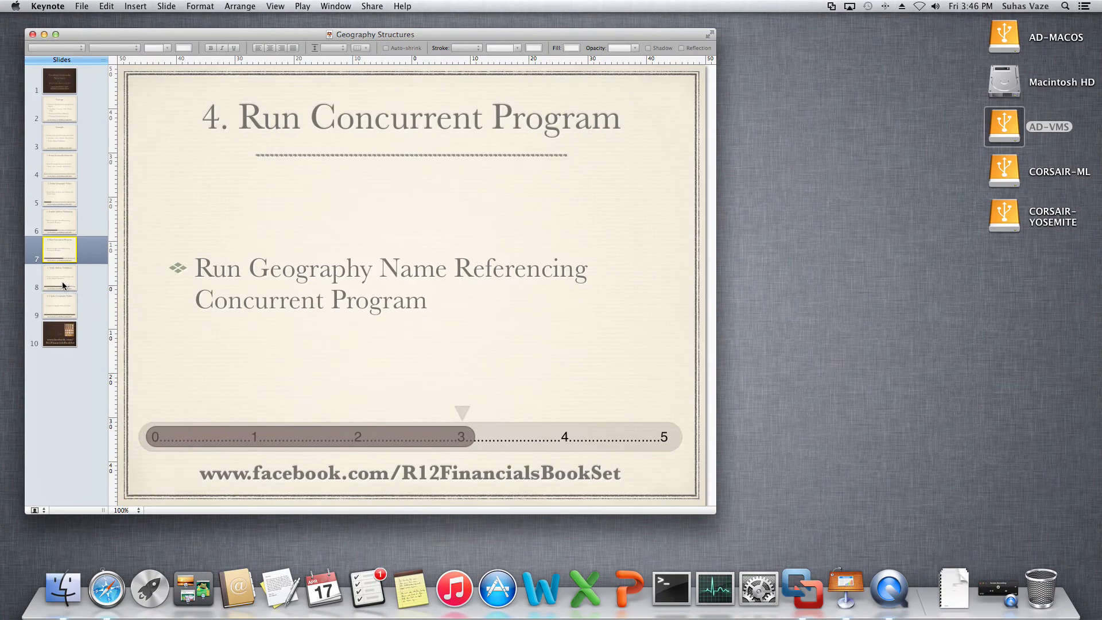
left_click(59, 279)
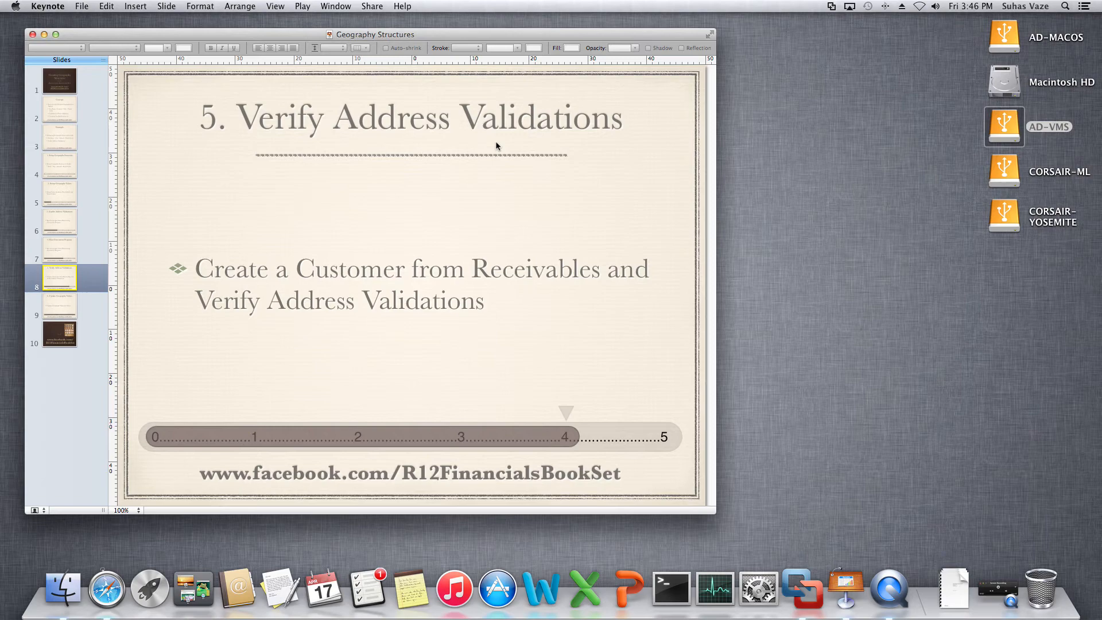
key("ctrl+Right")
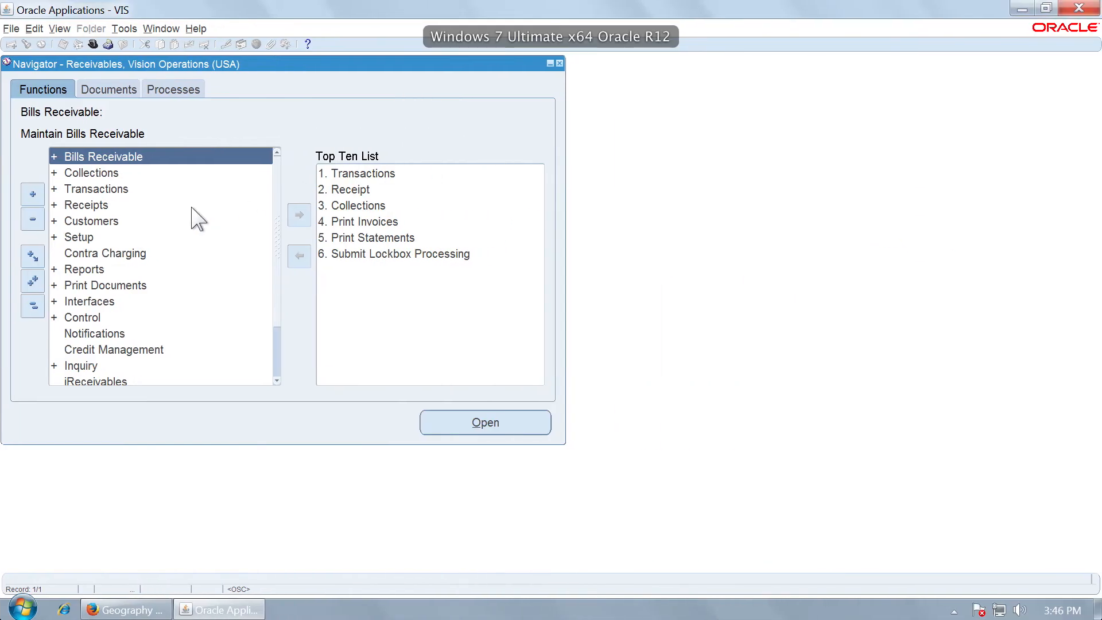
Step: Open the Create/Maintain Customers function and start creating a new organization customer
double_click(118, 221)
double_click(127, 236)
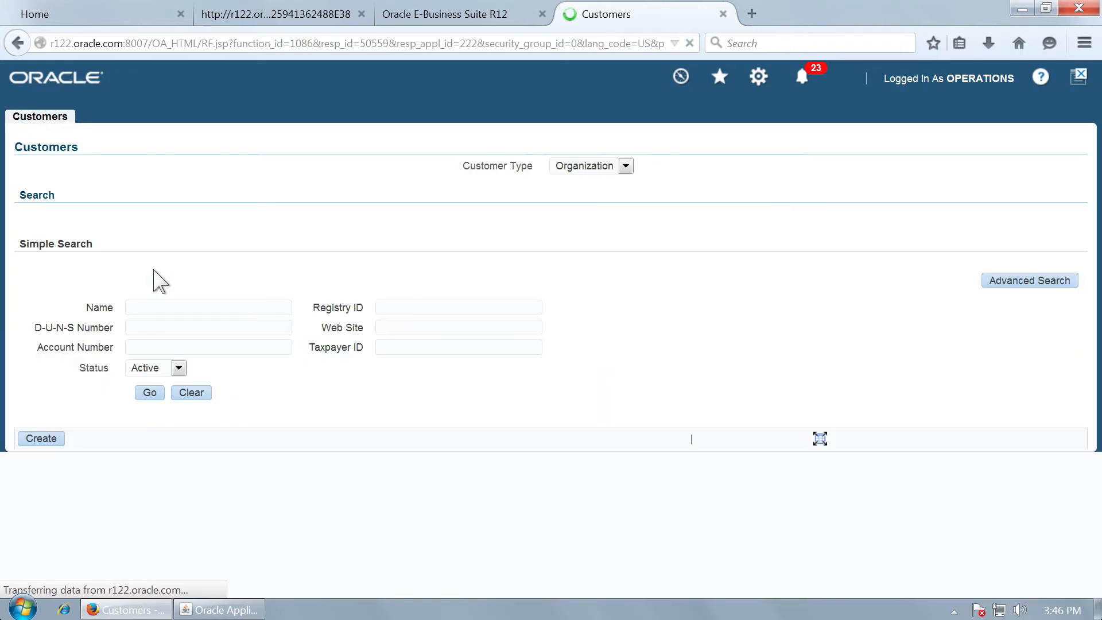
left_click(42, 439)
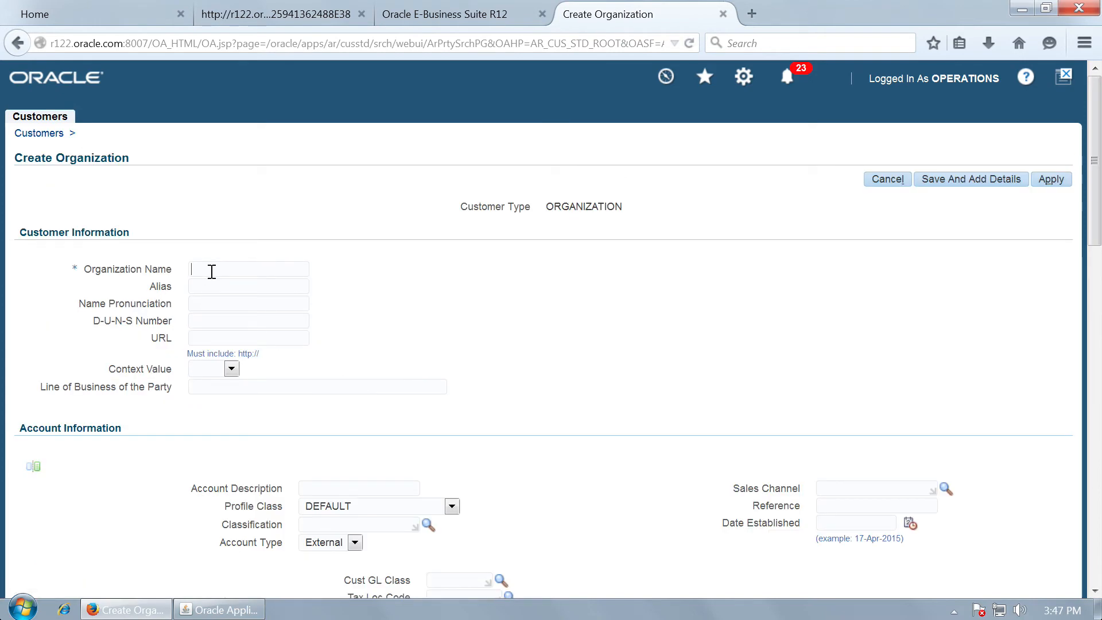
Step: Enter VIKRANT INDUSTRIES as the organization name and VIK-IND as the account description
type("AYA")
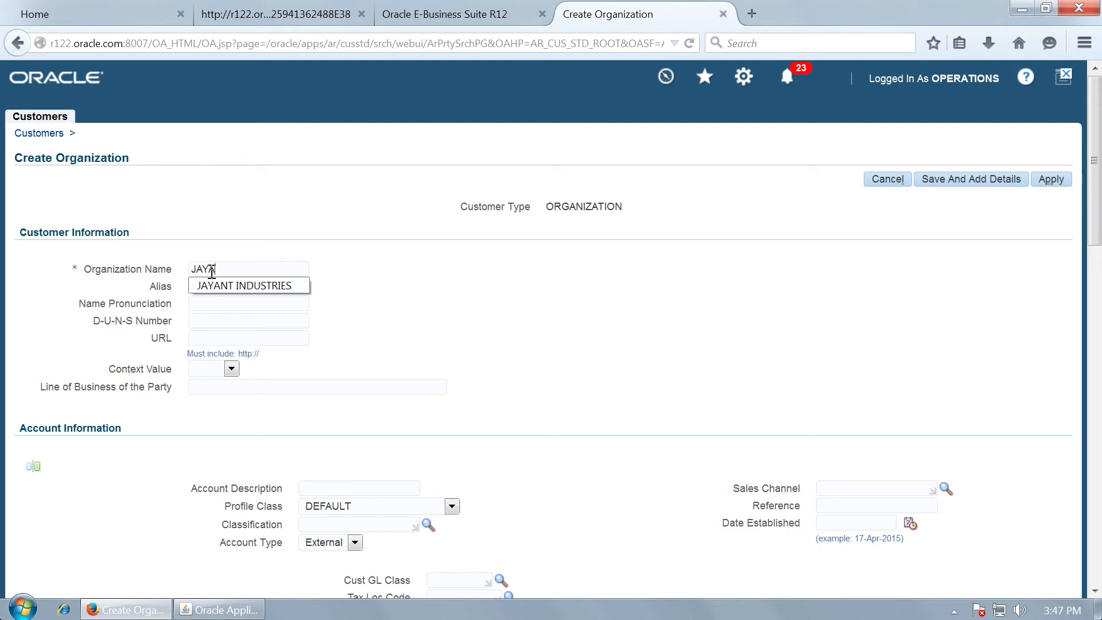
type("NY")
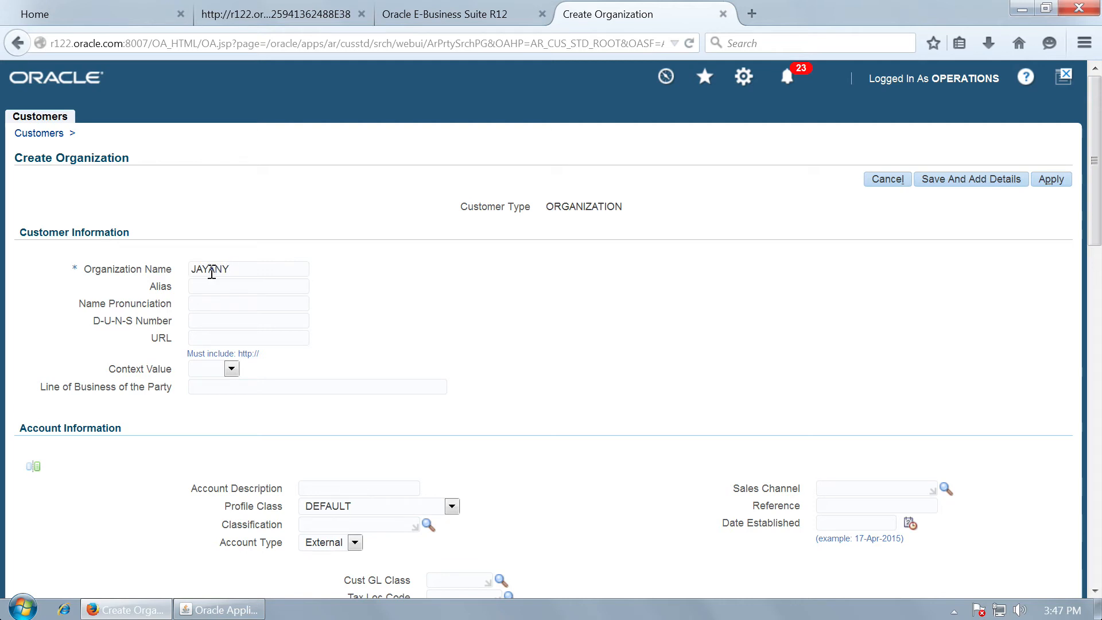
type("VIKRANT INDUSTRIES")
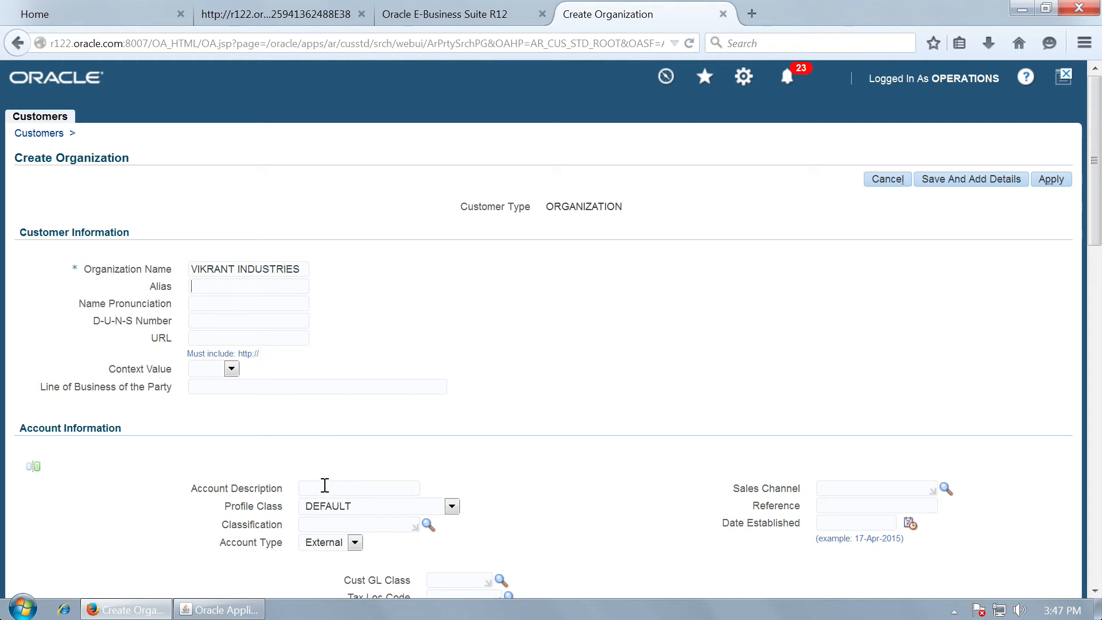
left_click(325, 486)
type("VIK-IND")
key("Tab")
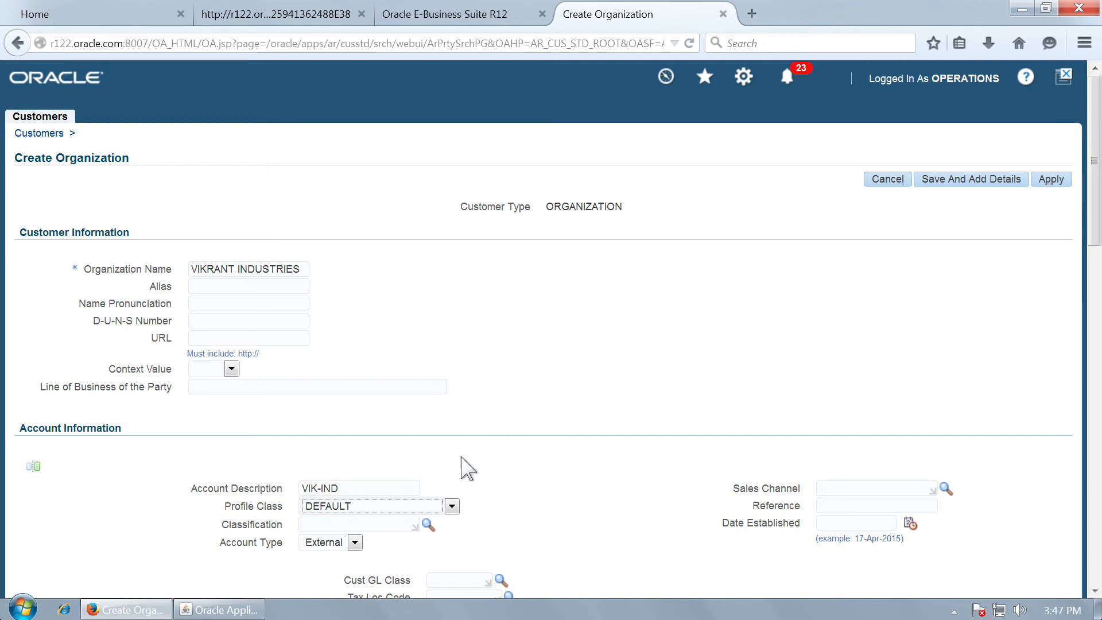
Step: Set the country of the account site address to India
scroll(617, 444, "down", 5)
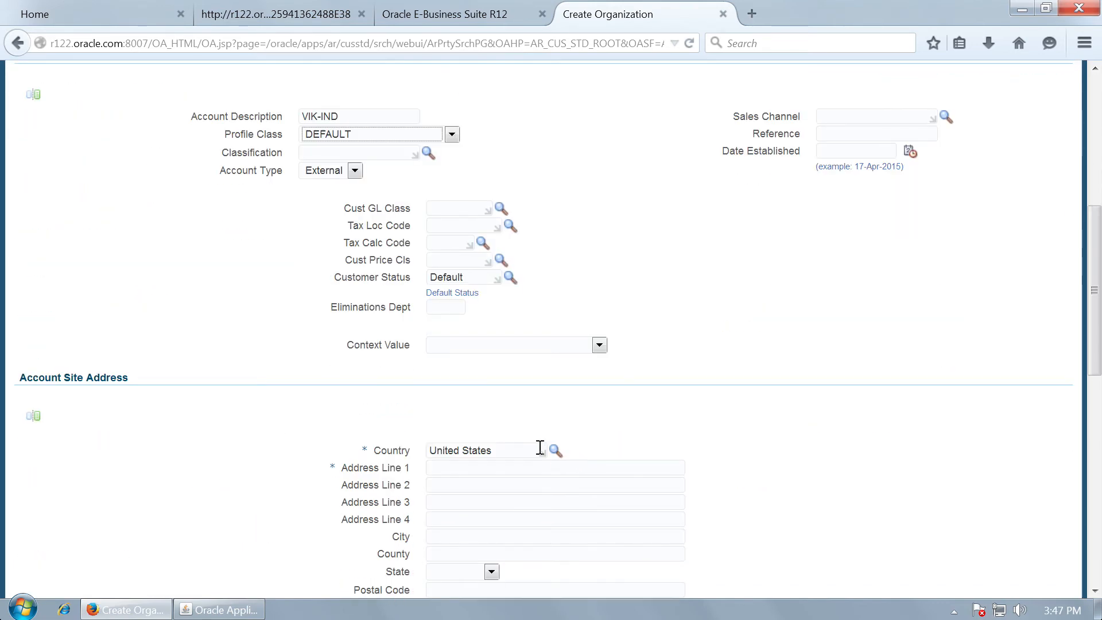
left_click_drag(532, 450, 399, 446)
type("Ind")
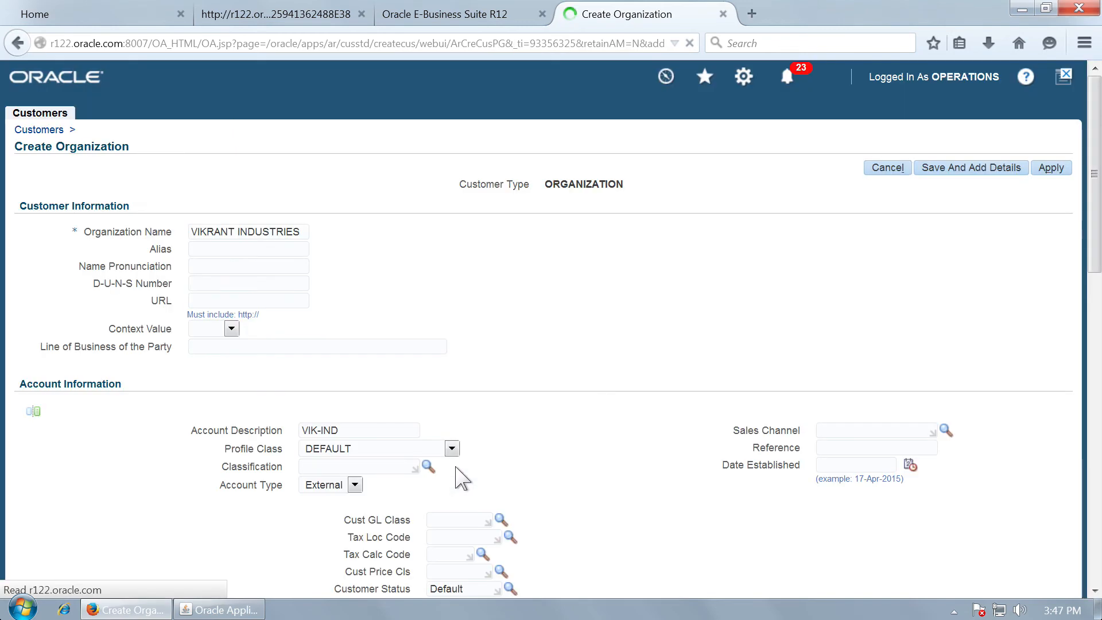
scroll(468, 472, "down", 8)
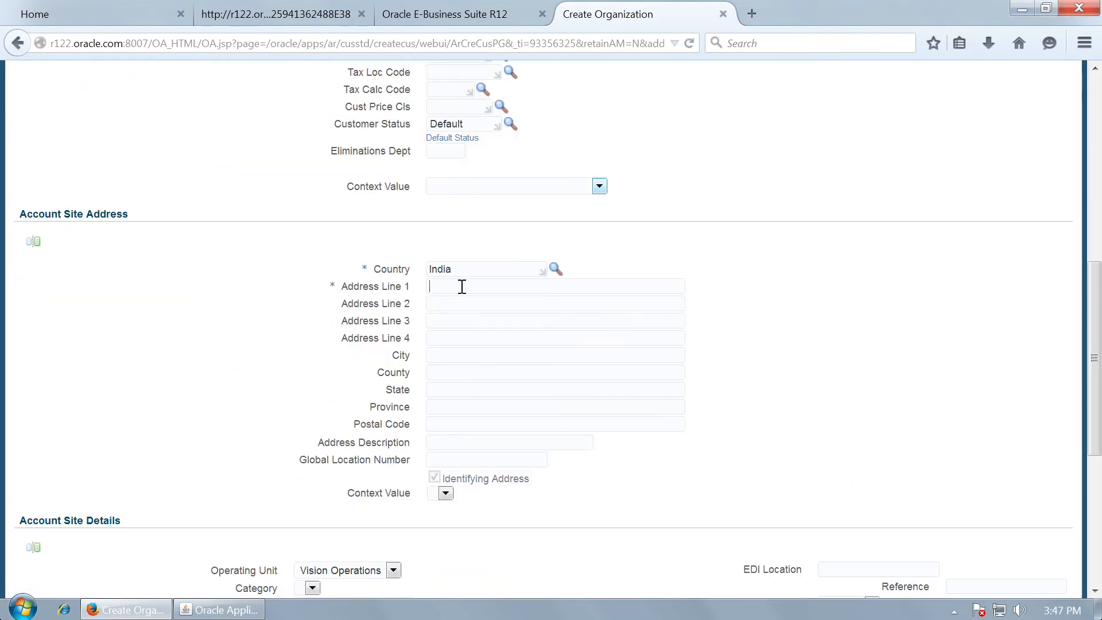
Step: Fill in the street address, city PASHAN, state MFX and the postal code, and try to save the customer
type("172 ")
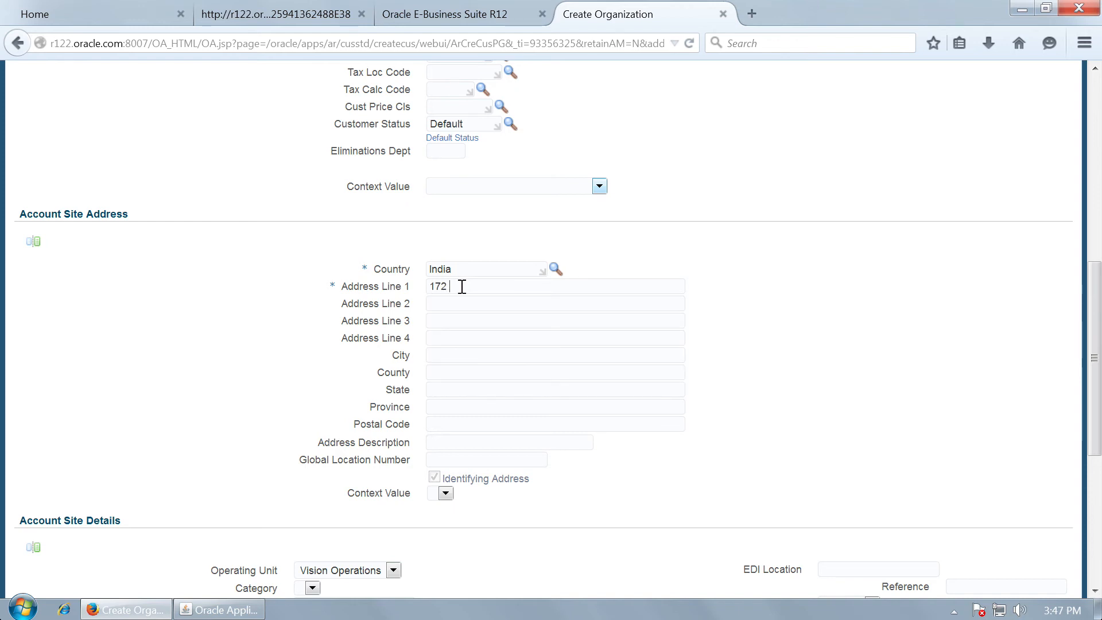
type("MG ROAD")
type("PASHAN")
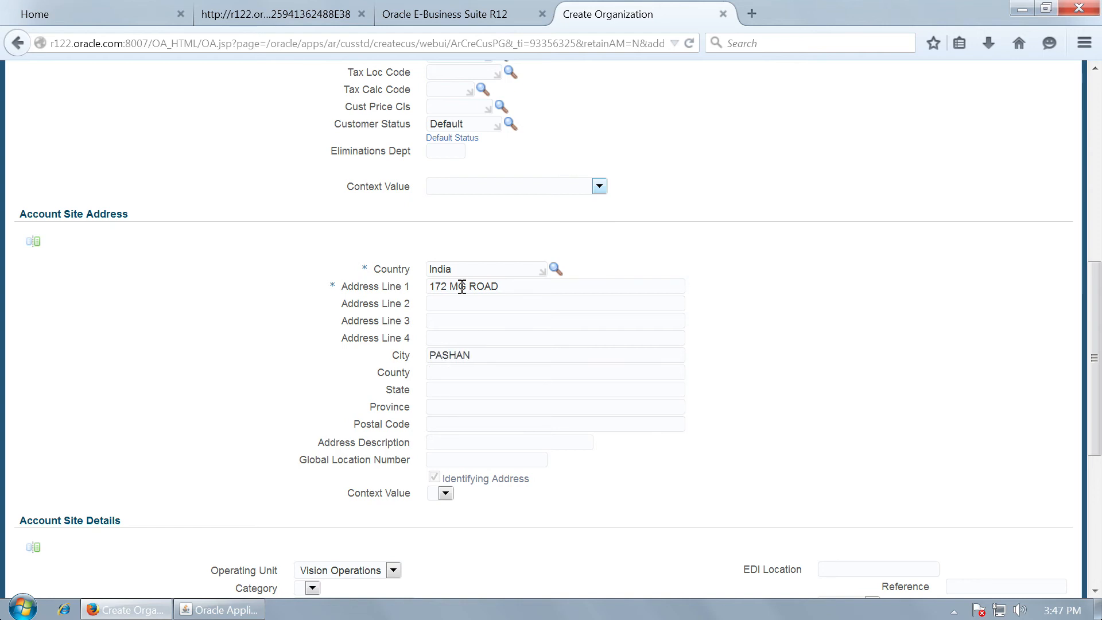
key("Tab")
key("Tab")
type("M")
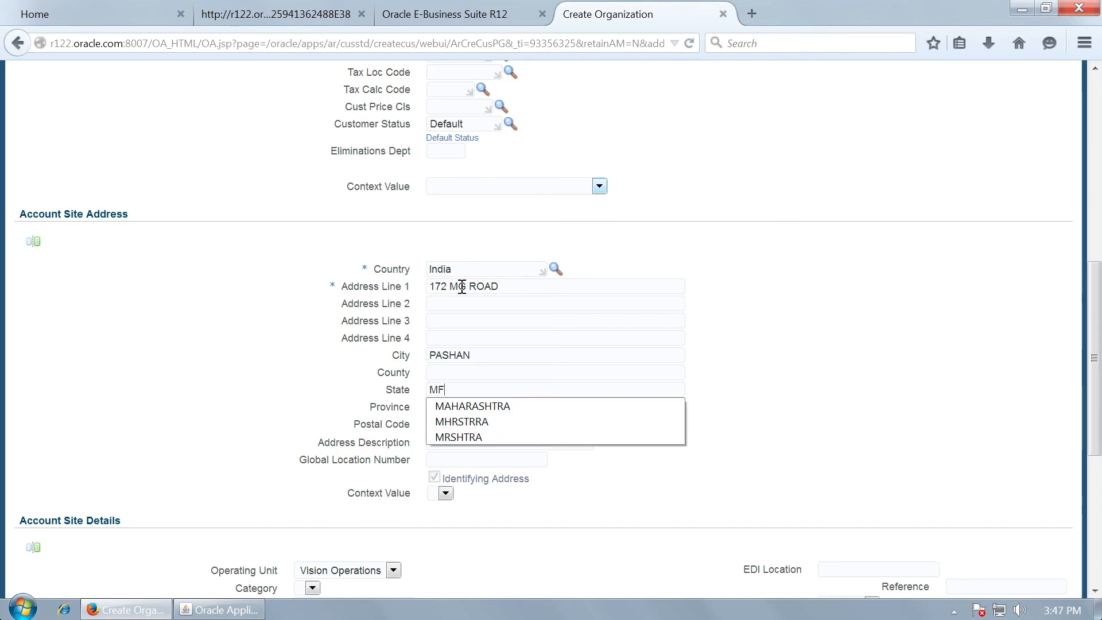
type("F")
key("Tab")
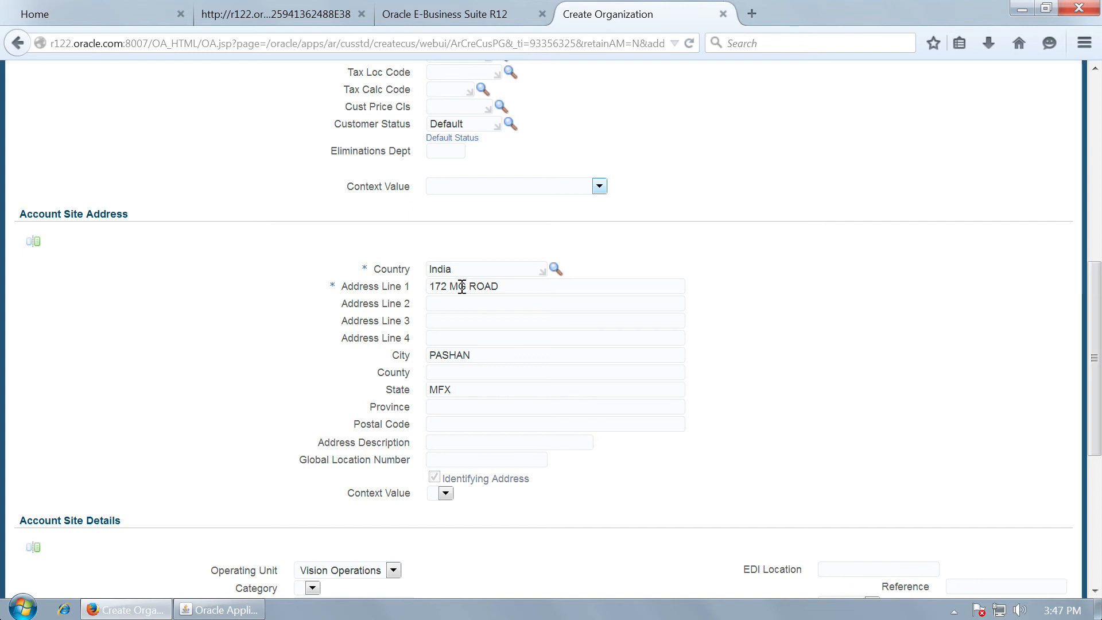
type("411038")
key("Tab")
scroll(482, 299, "down", 5)
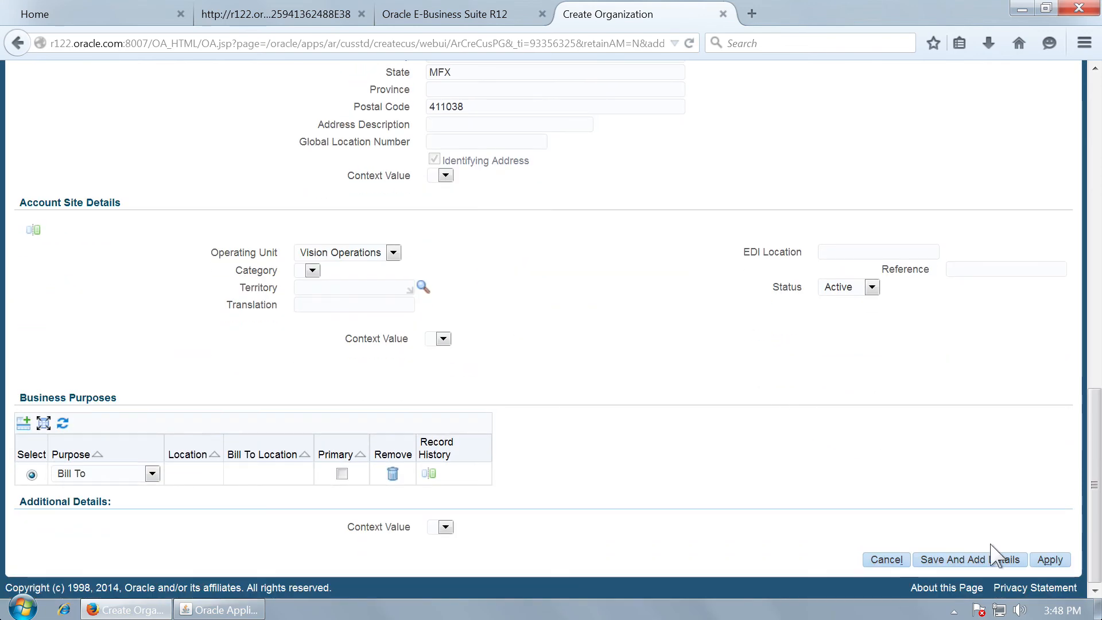
left_click(1041, 561)
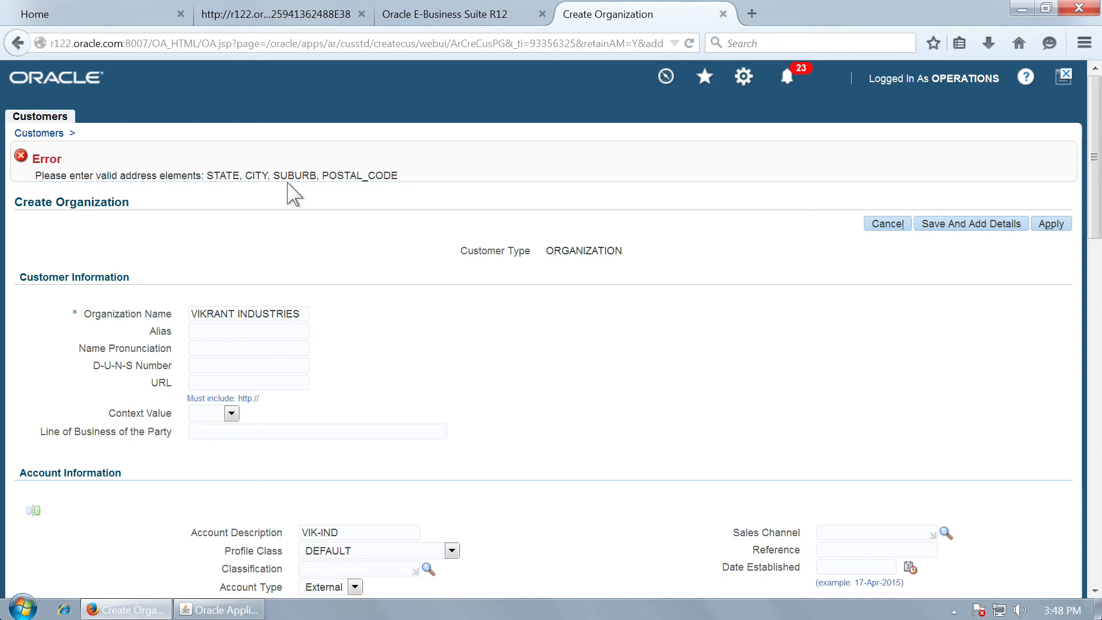
Step: Replace the address elements with the suggested MH, Pune, KOTHRUD entry and save the customer
scroll(293, 195, "down", 15)
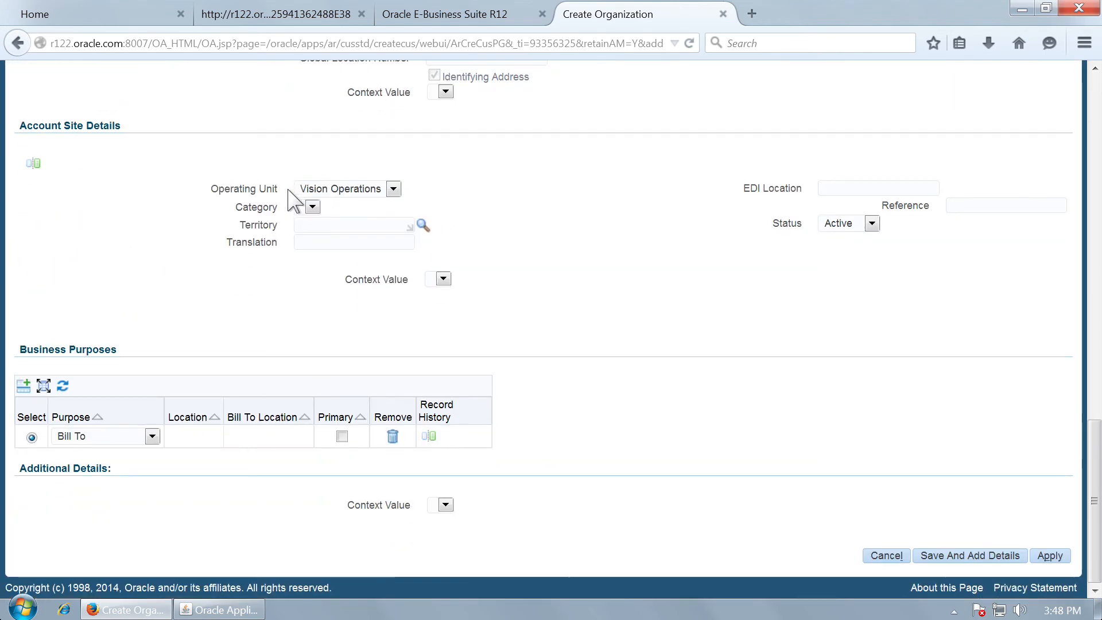
scroll(292, 201, "up", 6)
left_click(497, 198)
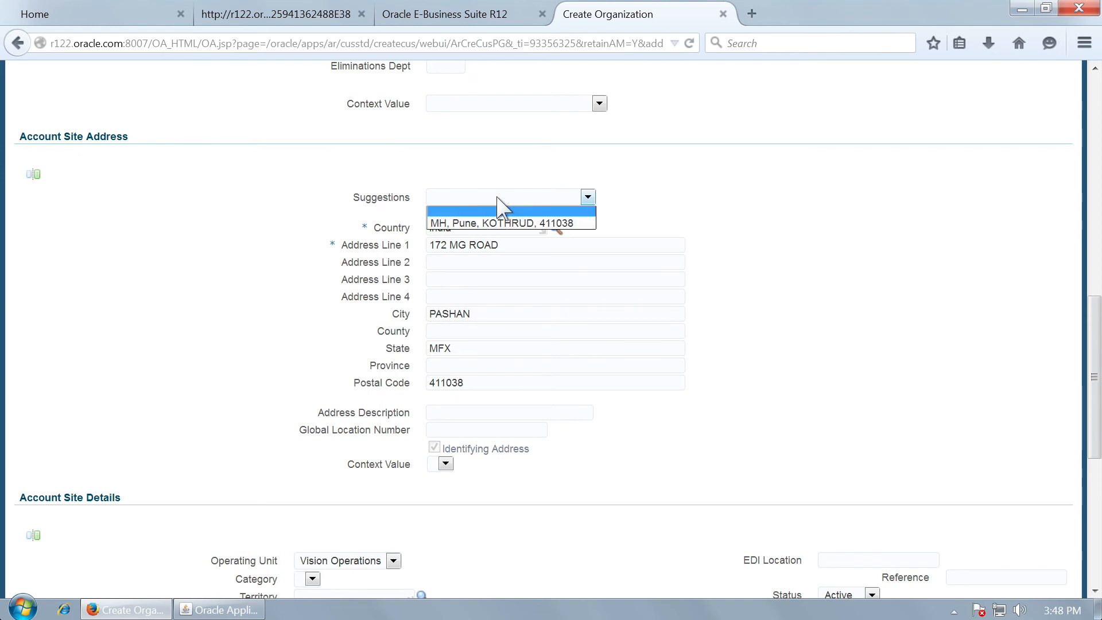
left_click(576, 224)
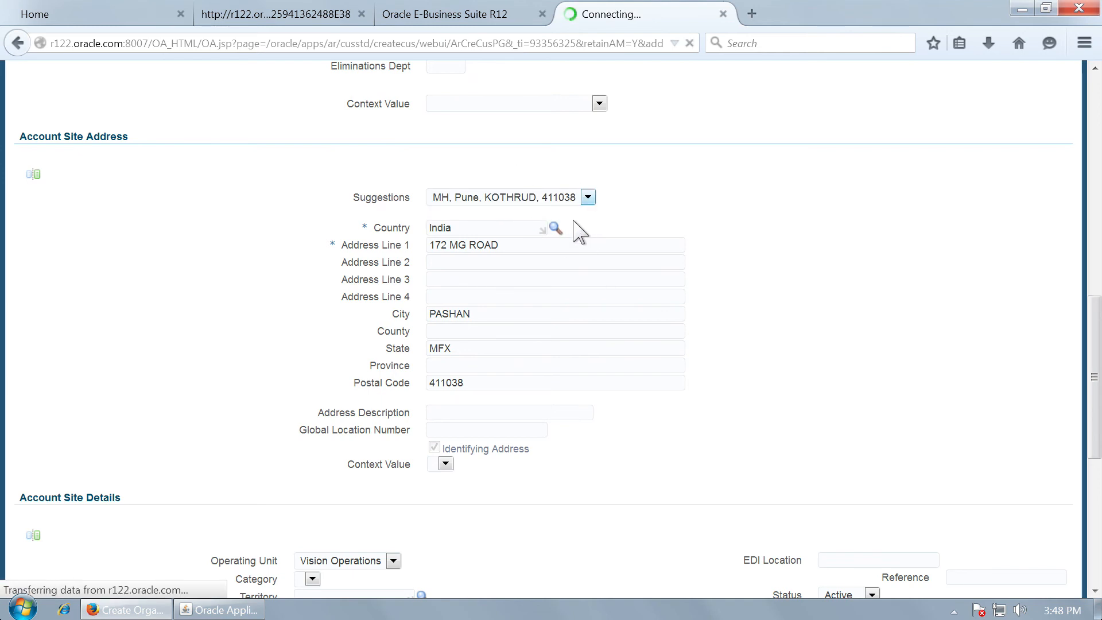
scroll(576, 229, "down", 8)
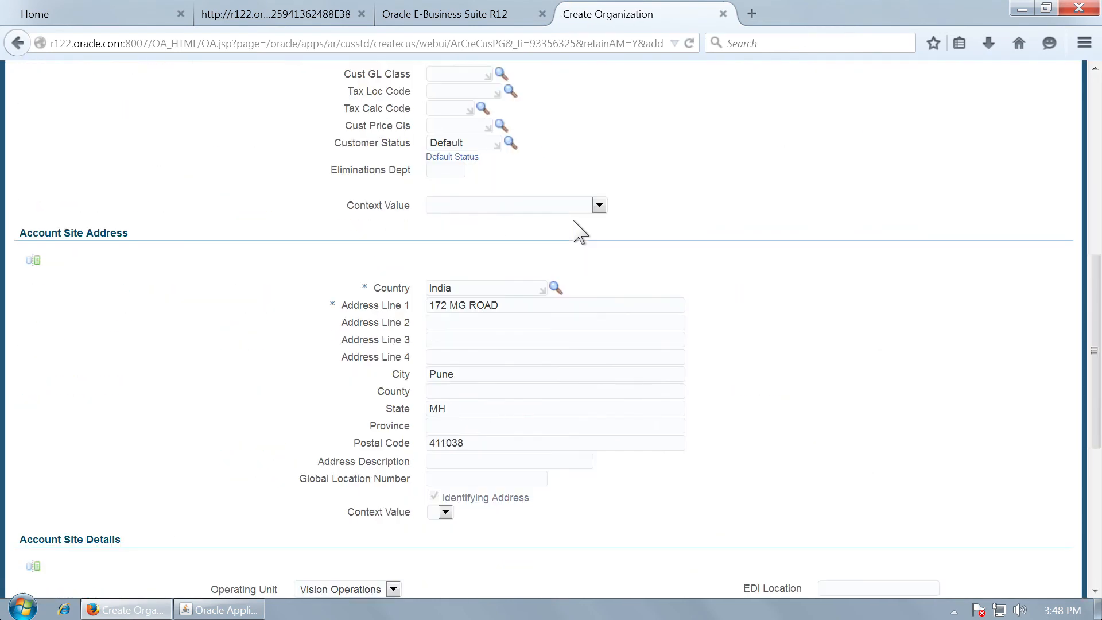
scroll(736, 441, "down", 5)
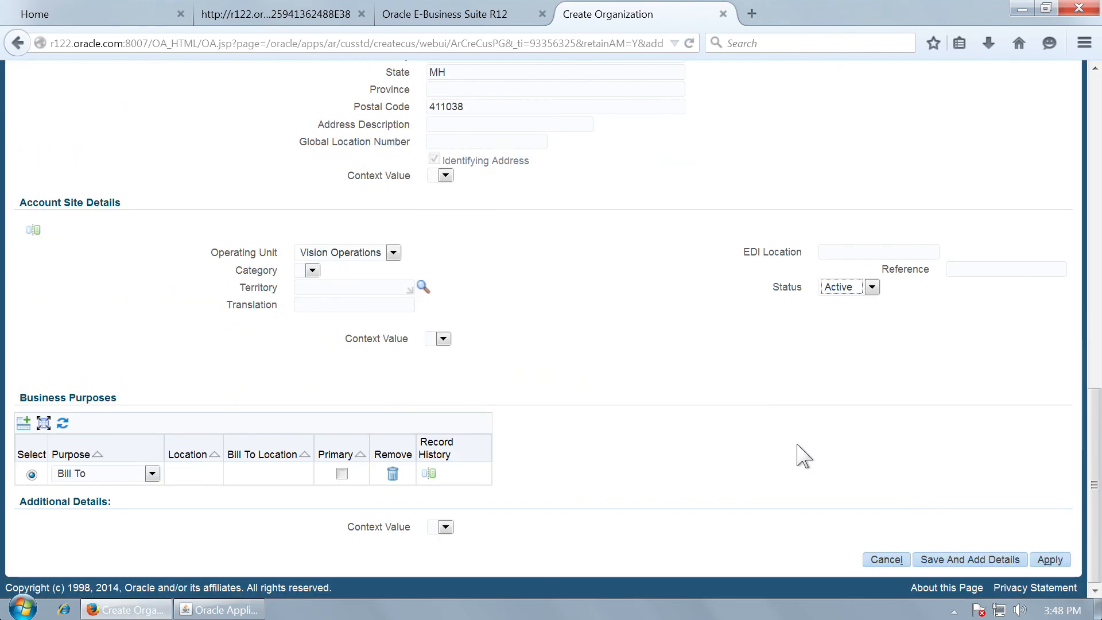
left_click(1049, 560)
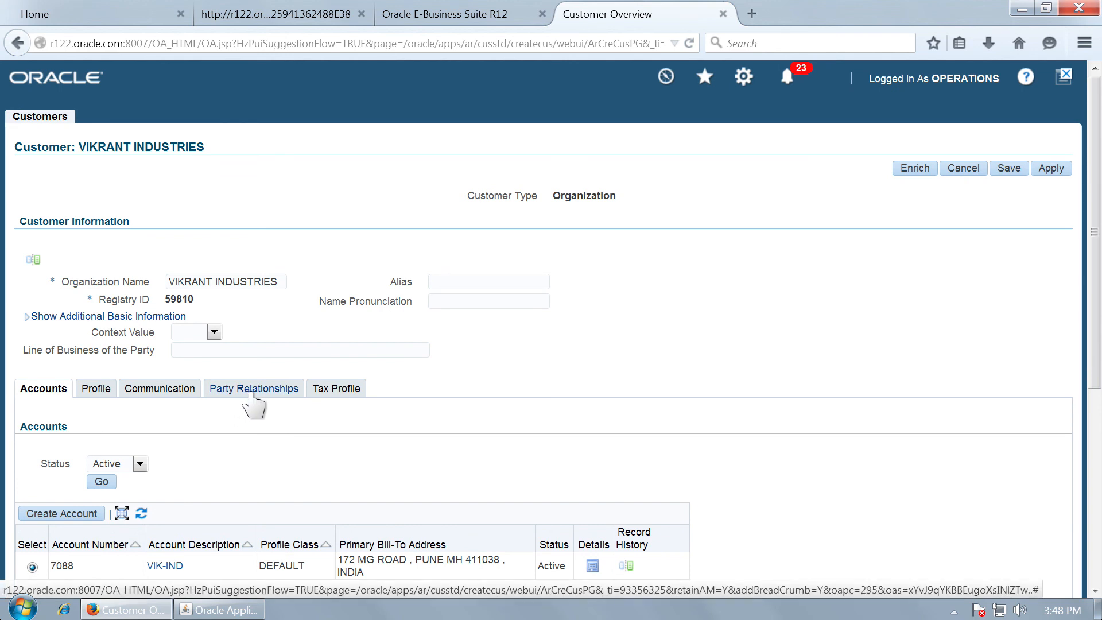
Step: Review the account and primary bill-to address of VIKRANT INDUSTRIES and apply the customer record
scroll(270, 400, "down", 3)
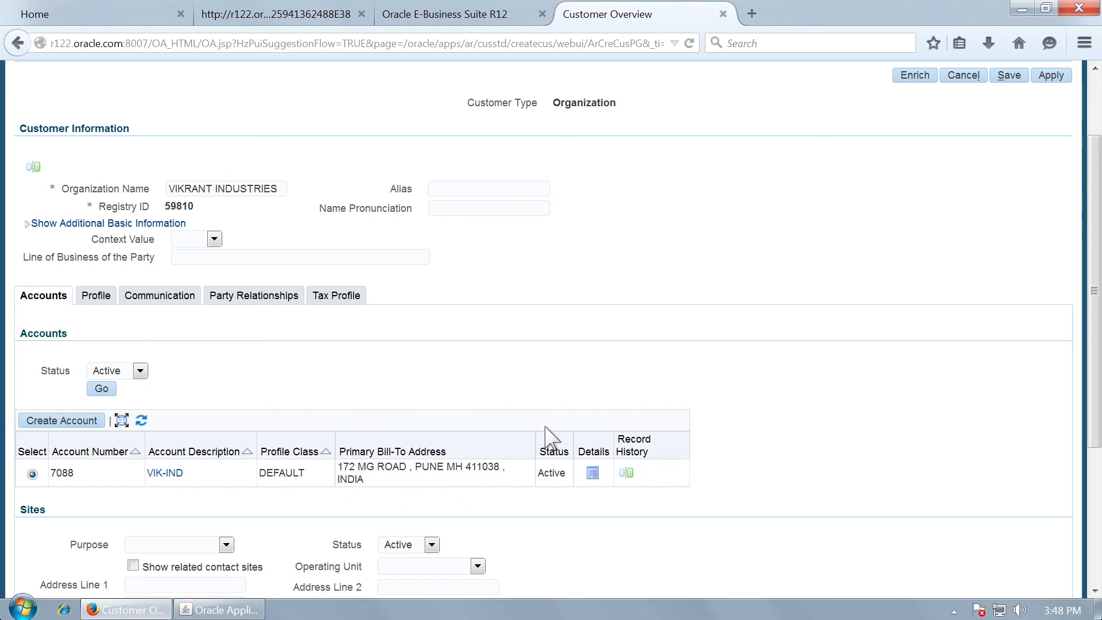
scroll(838, 344, "up", 3)
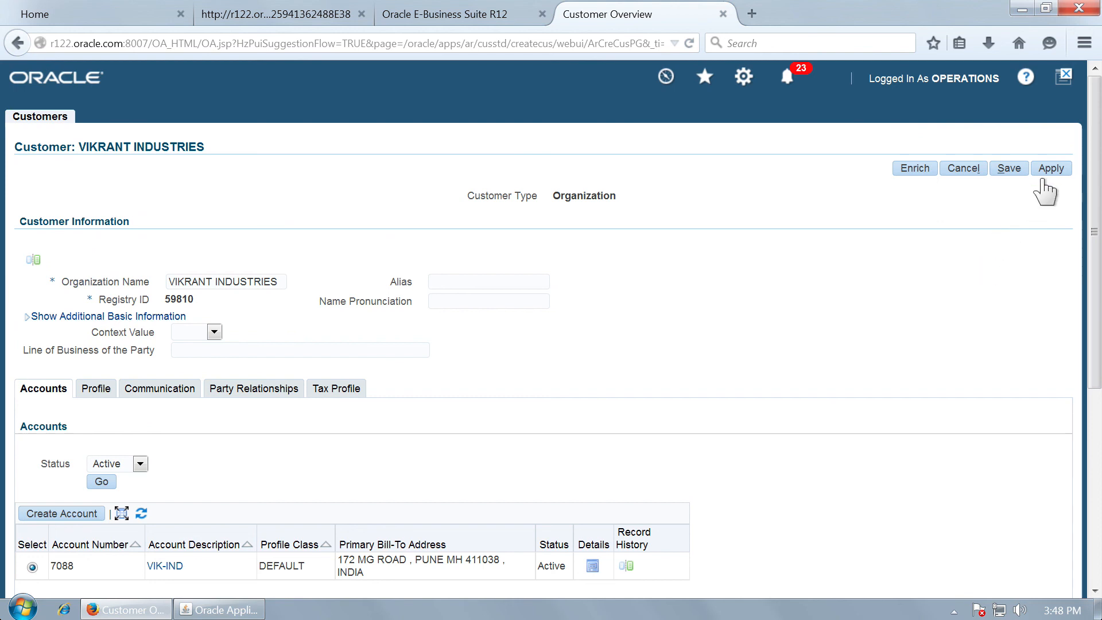
left_click(1050, 170)
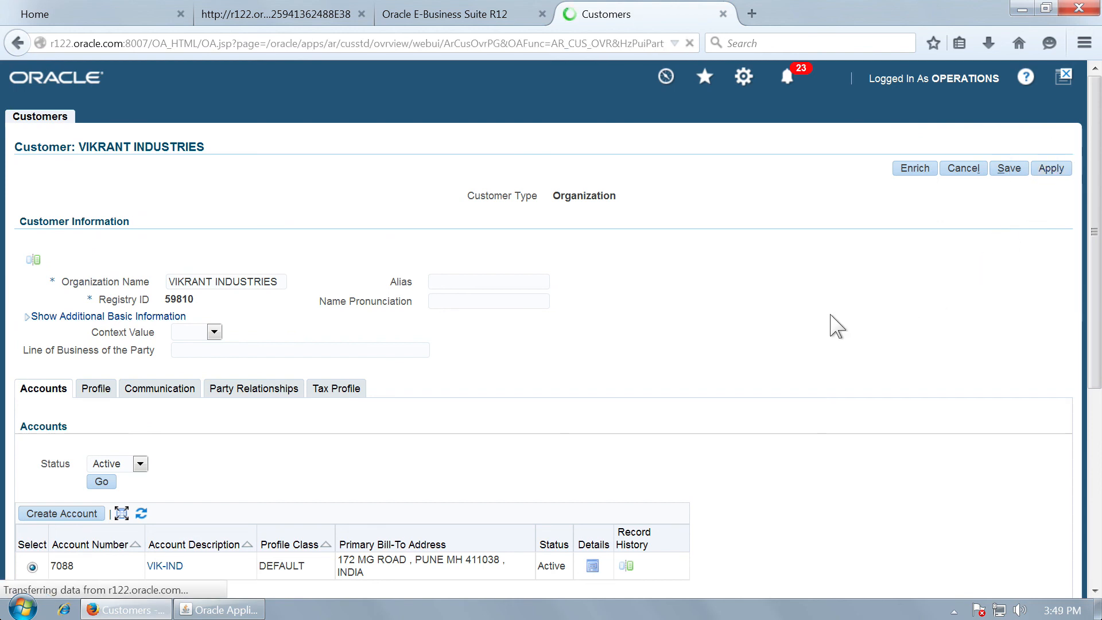
Step: Return to Oracle Applications, switch to the Keynote presentation, and show the "6. Update Geography Values" slide and the closing slide
left_click(243, 612)
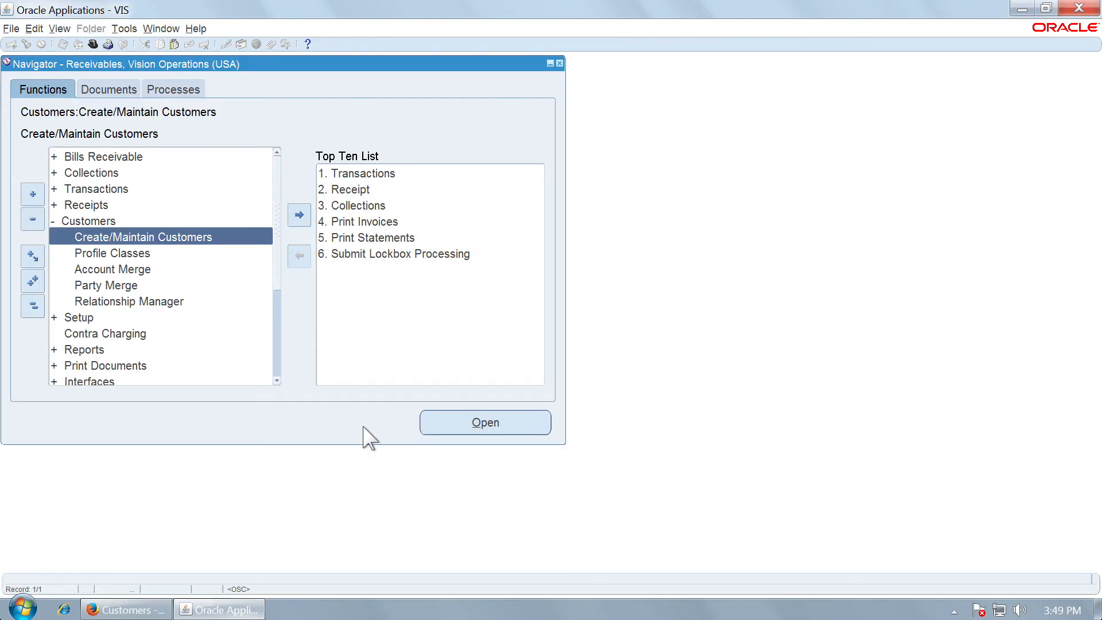
key("ctrl+Left")
left_click(66, 313)
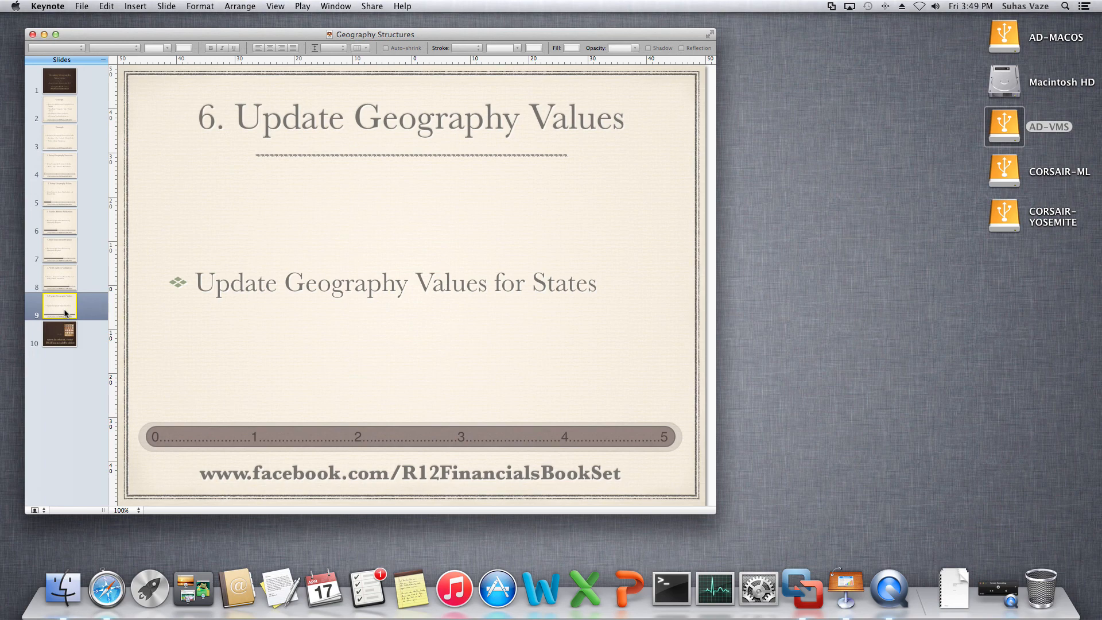
left_click(60, 347)
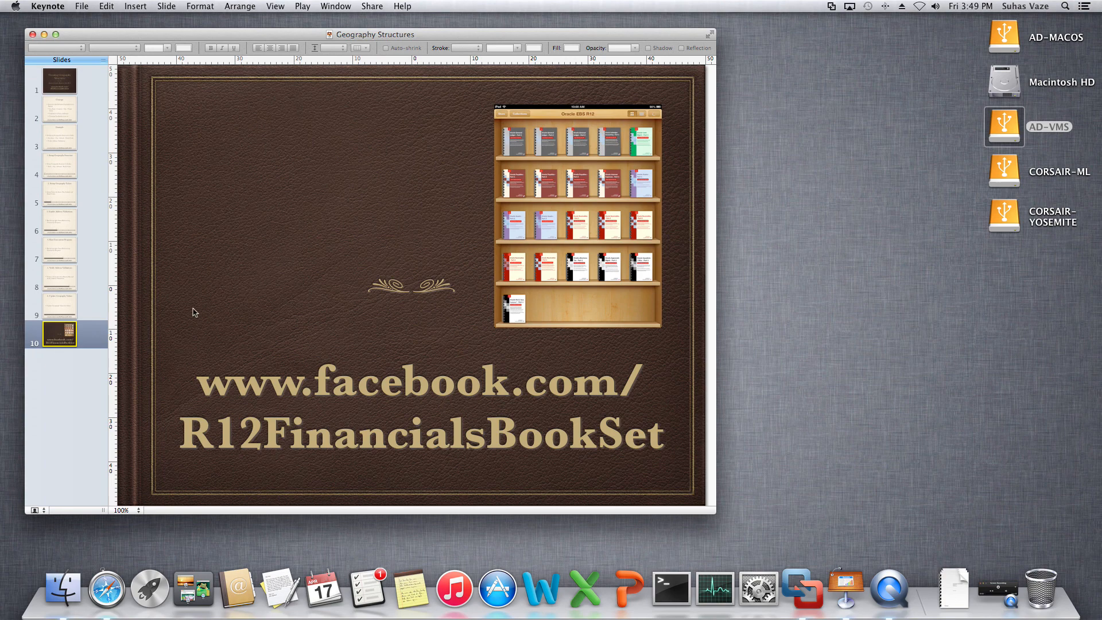